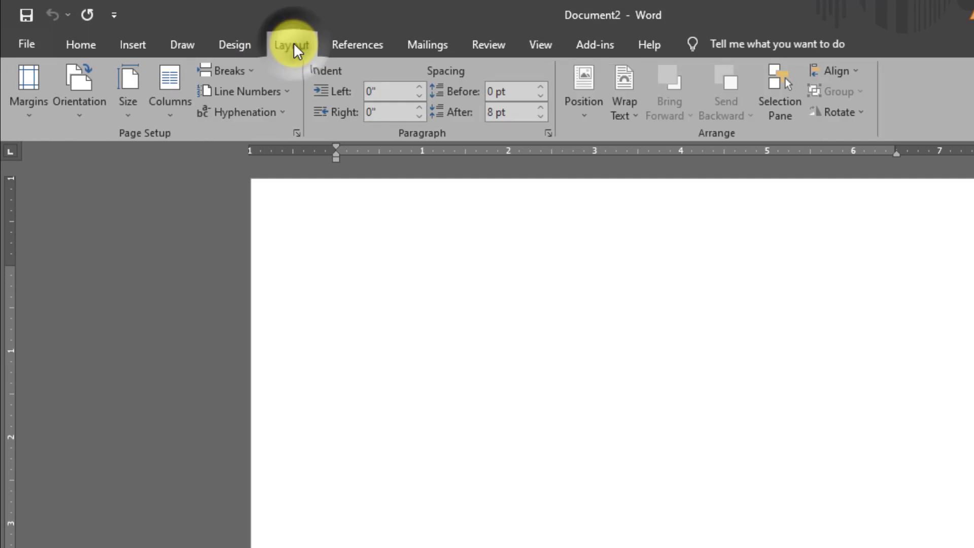
# Step: Switch Document2 to Letter paper with 0" margins on every side, zoomed out to the full page
pyautogui.click(125, 105)
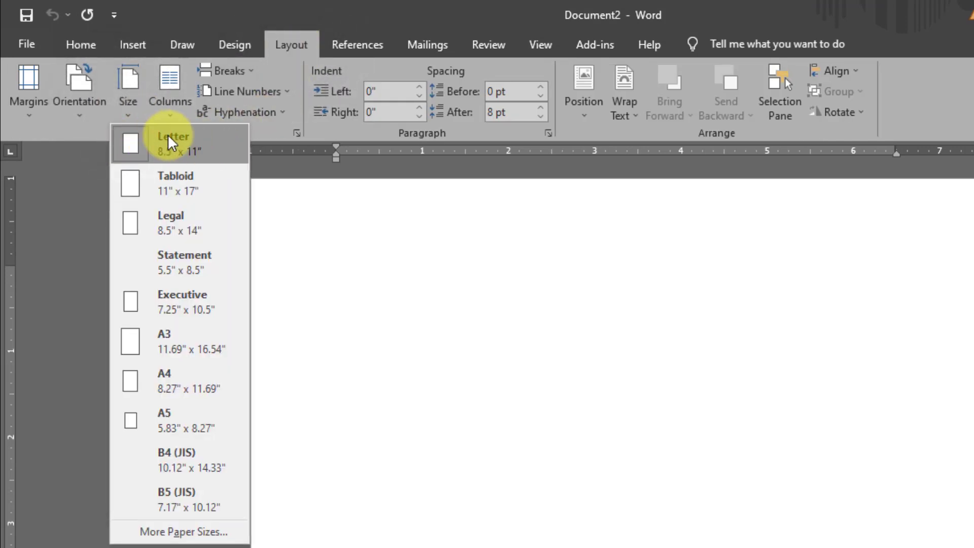
pyautogui.click(170, 137)
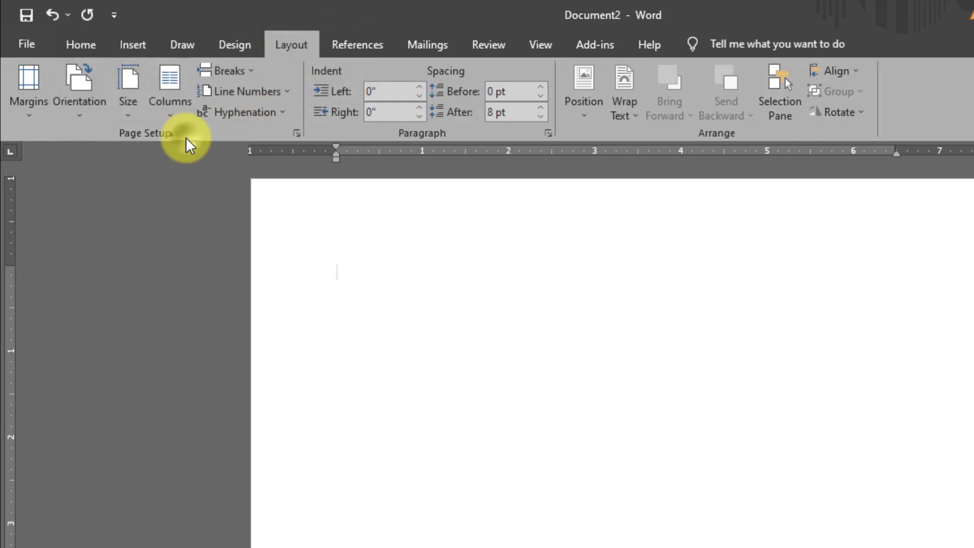
pyautogui.click(29, 117)
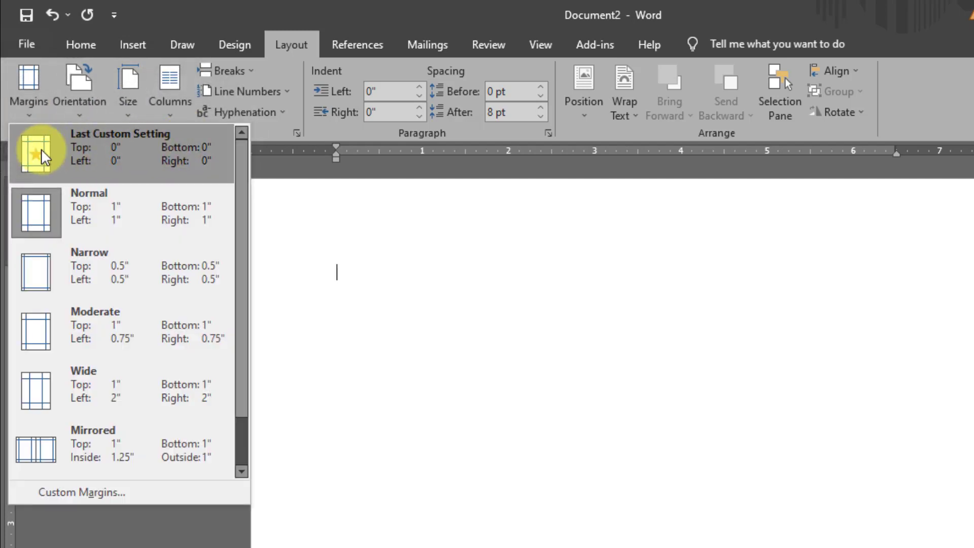
pyautogui.click(137, 152)
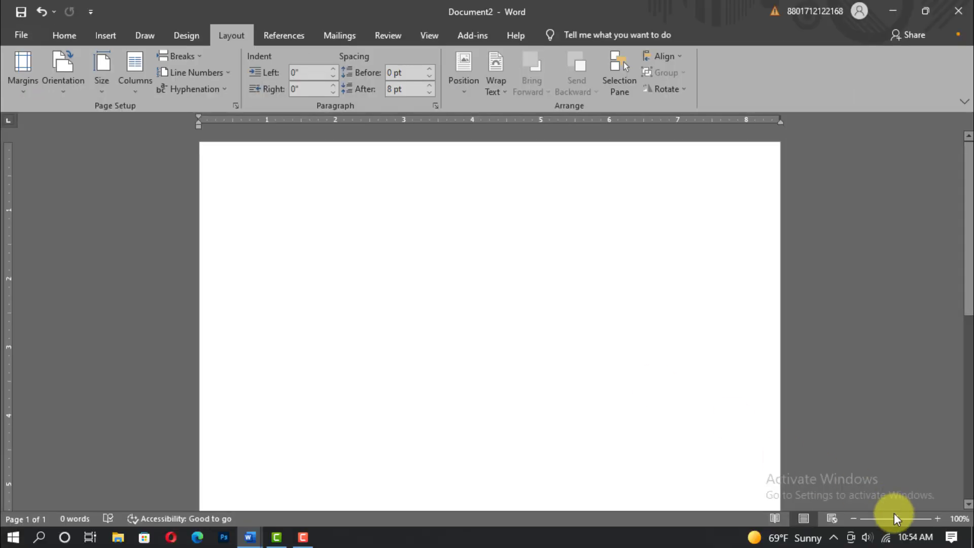
pyautogui.moveTo(894, 513); pyautogui.dragTo(876, 518)
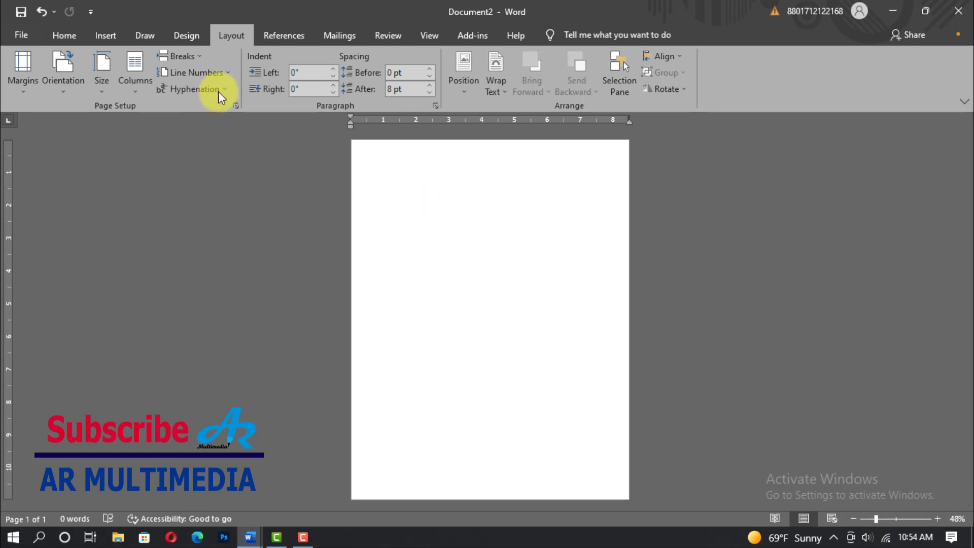
# Step: Draw a rectangle over the page with a light green fill and no outline
pyautogui.click(101, 35)
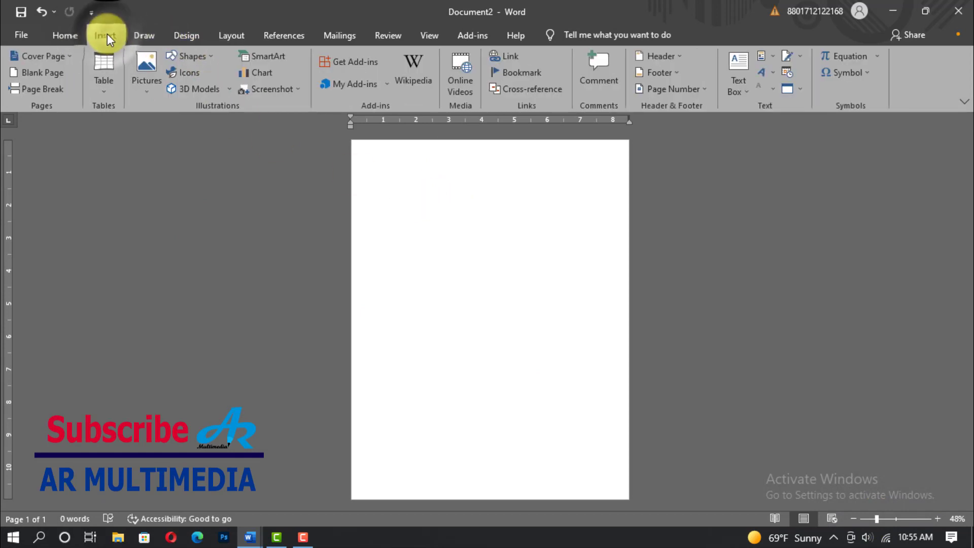
pyautogui.click(196, 58)
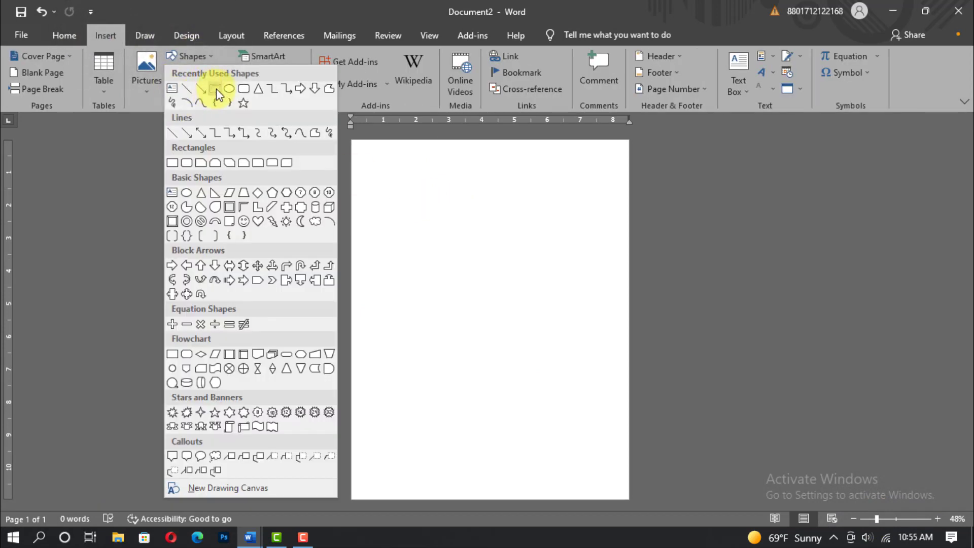
pyautogui.click(216, 90)
pyautogui.moveTo(350, 138); pyautogui.dragTo(597, 501)
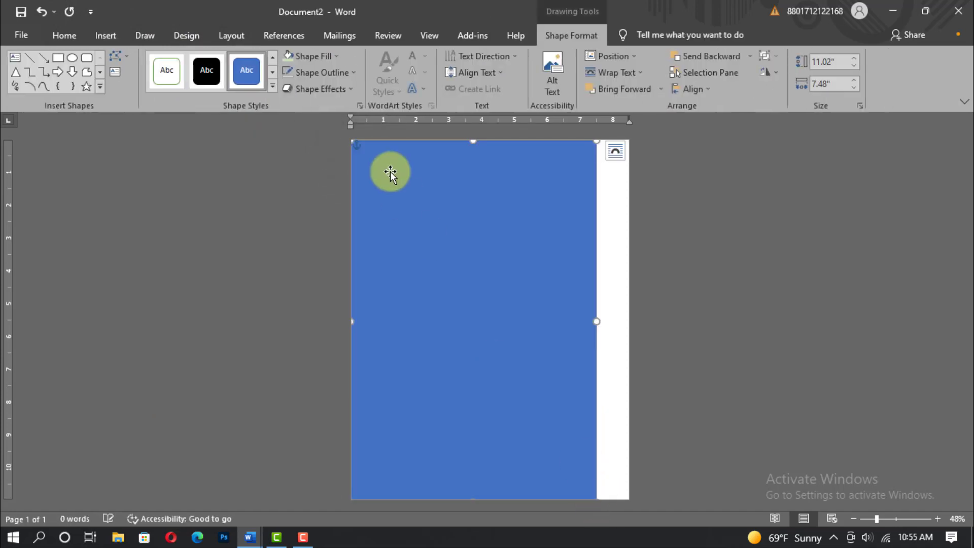
pyautogui.click(337, 56)
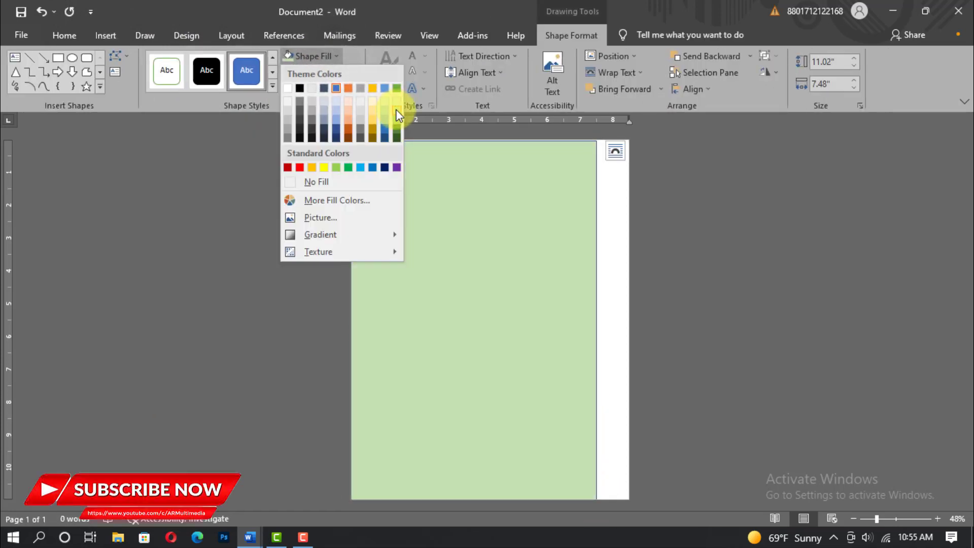
pyautogui.click(396, 108)
pyautogui.click(351, 74)
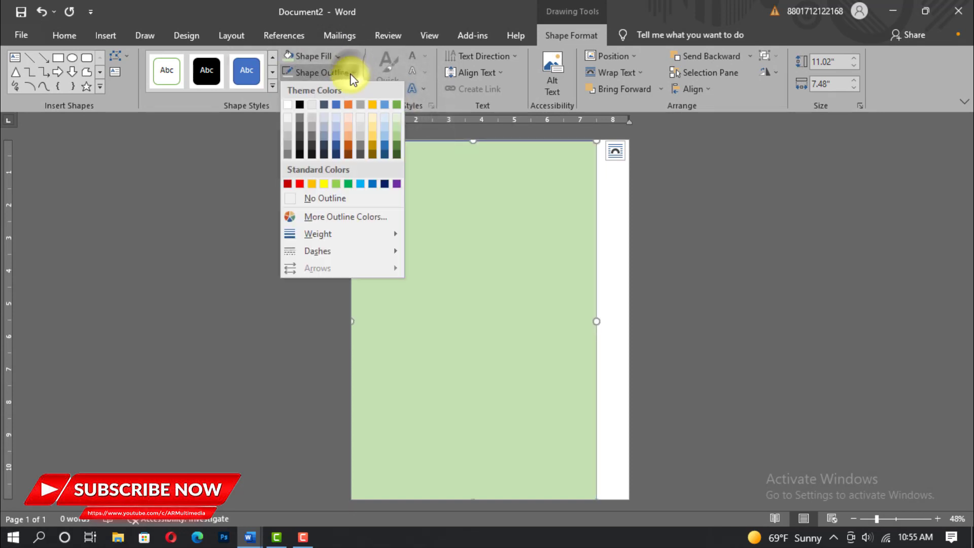
pyautogui.click(325, 198)
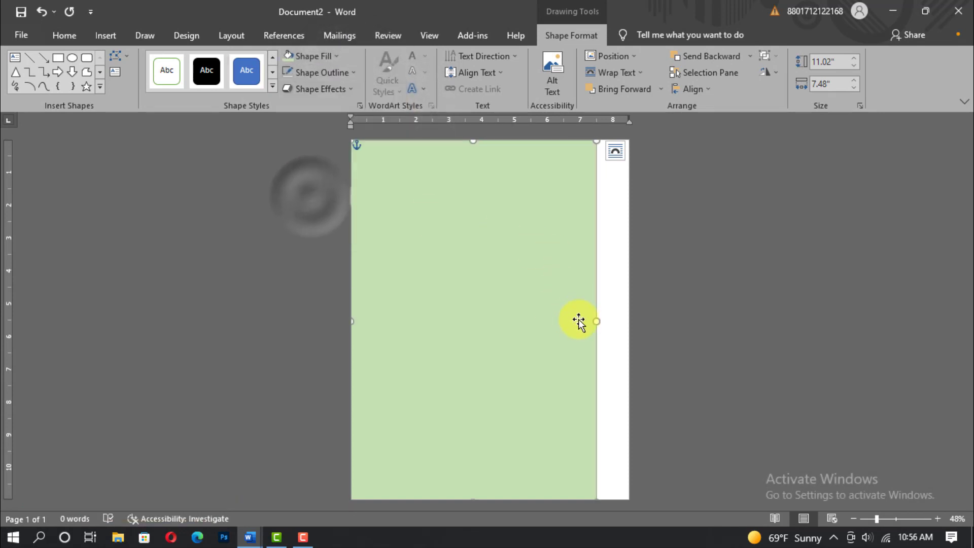
# Step: Narrow the green rectangle into a 2.3"-wide strip along the left edge
pyautogui.moveTo(595, 321); pyautogui.dragTo(431, 332)
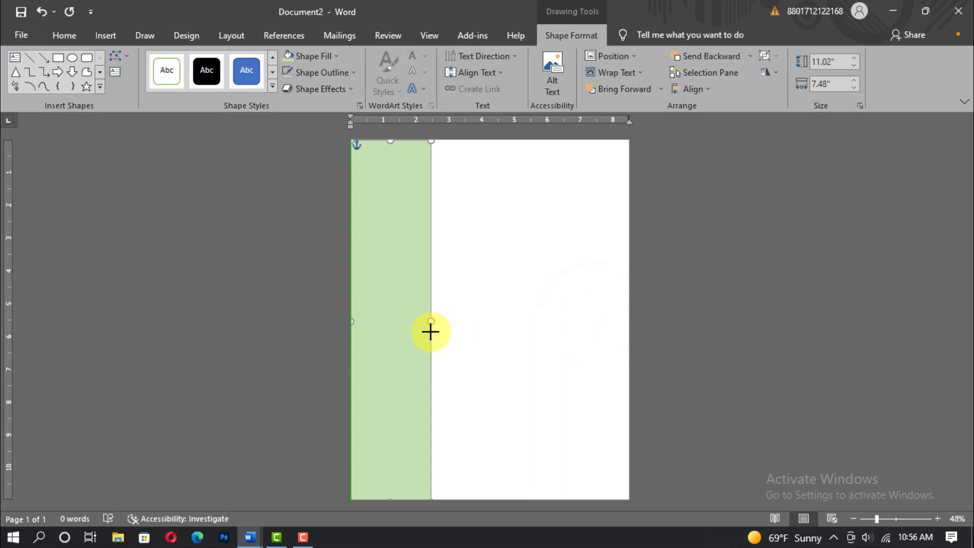
pyautogui.click(820, 82)
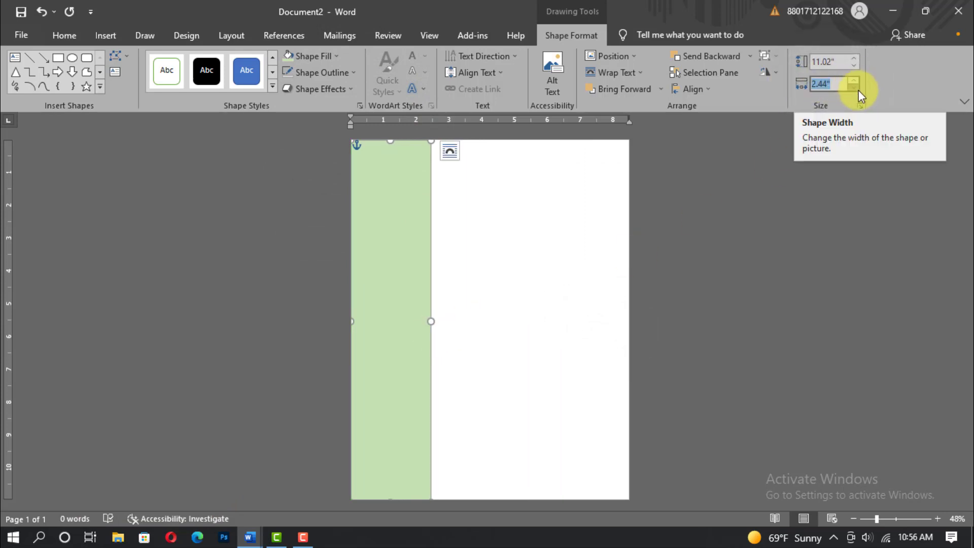
pyautogui.write('2.3')
pyautogui.press('Return')
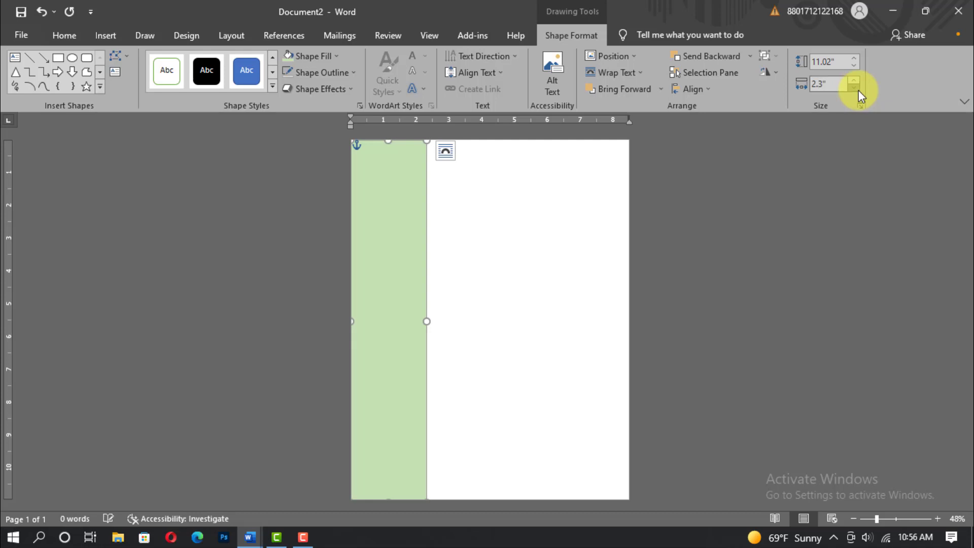
pyautogui.click(474, 223)
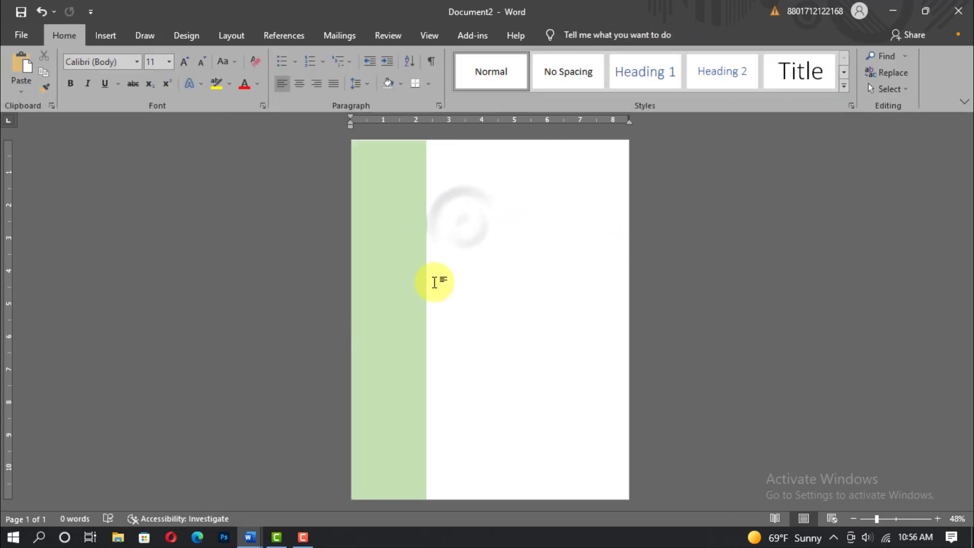
# Step: Duplicate the green strip and reshape the copy into a full-width band at the page top
pyautogui.click(403, 257)
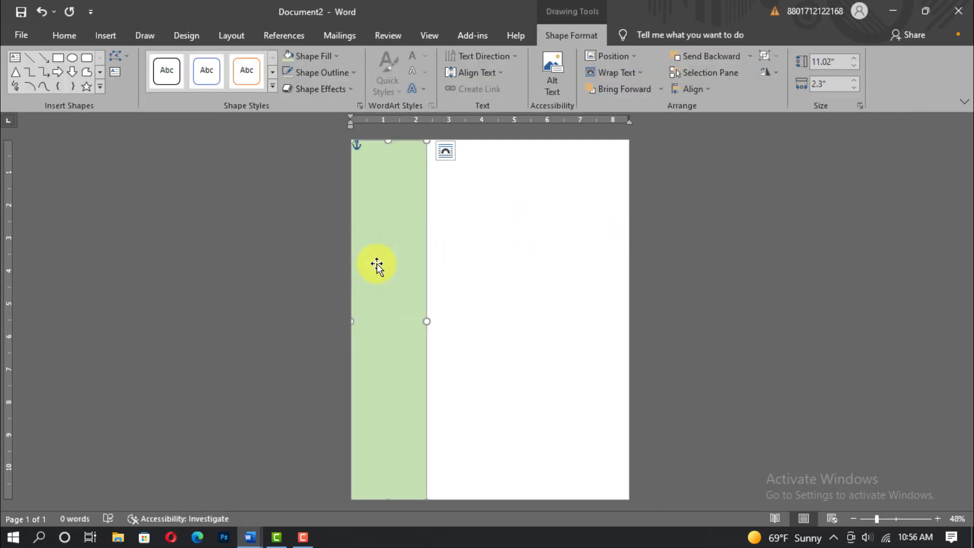
pyautogui.click(65, 35)
pyautogui.hotkey('ctrl', 'c')
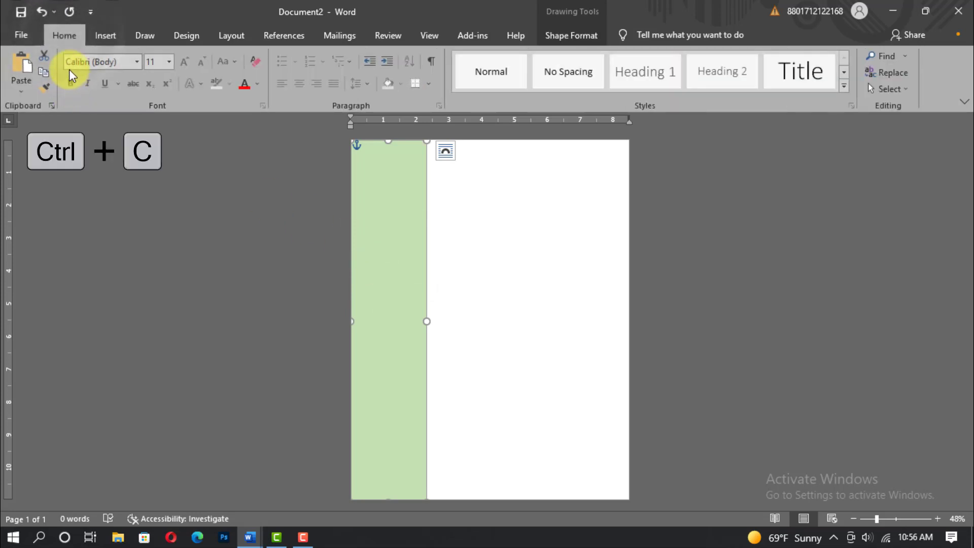
pyautogui.hotkey('ctrl', 'v')
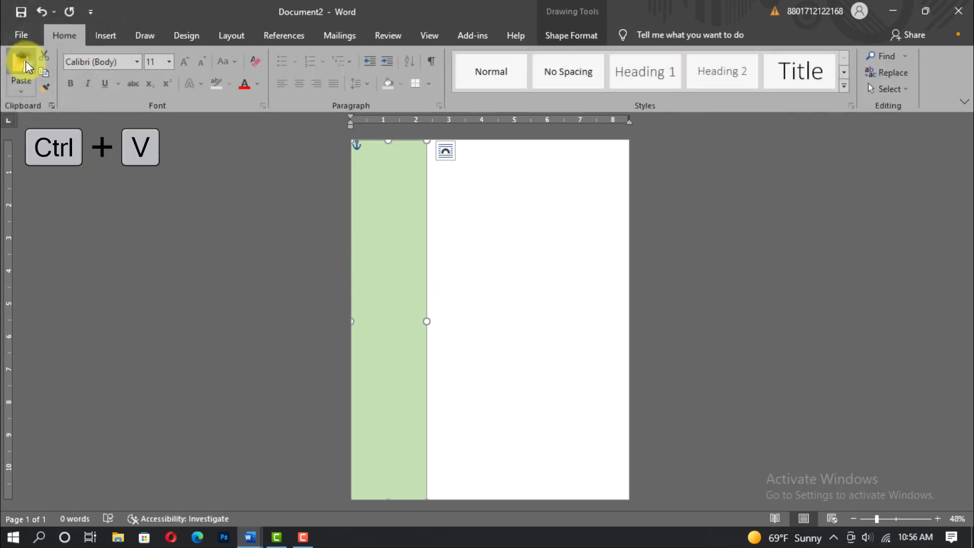
pyautogui.click(26, 64)
pyautogui.click(380, 253)
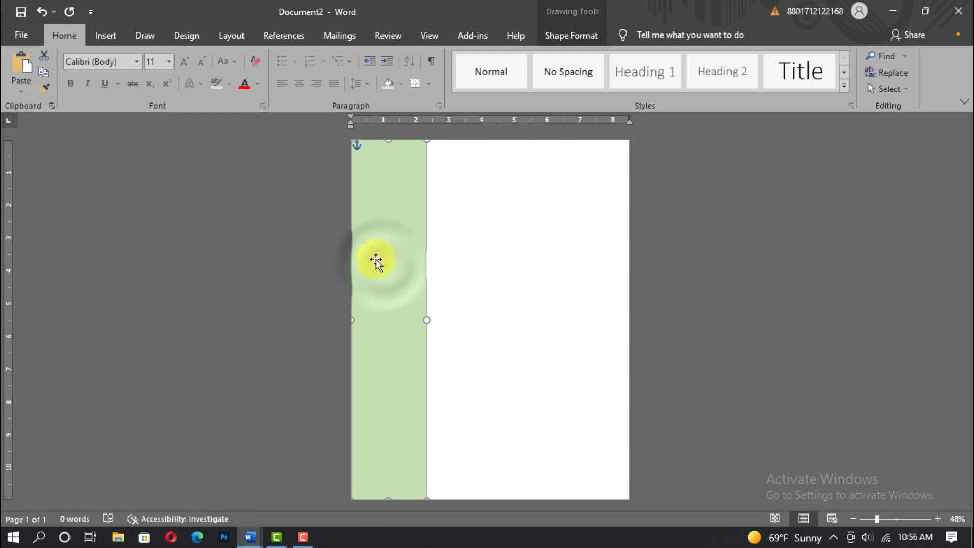
pyautogui.moveTo(388, 497); pyautogui.dragTo(415, 204)
pyautogui.moveTo(425, 168); pyautogui.dragTo(629, 173)
pyautogui.click(491, 202)
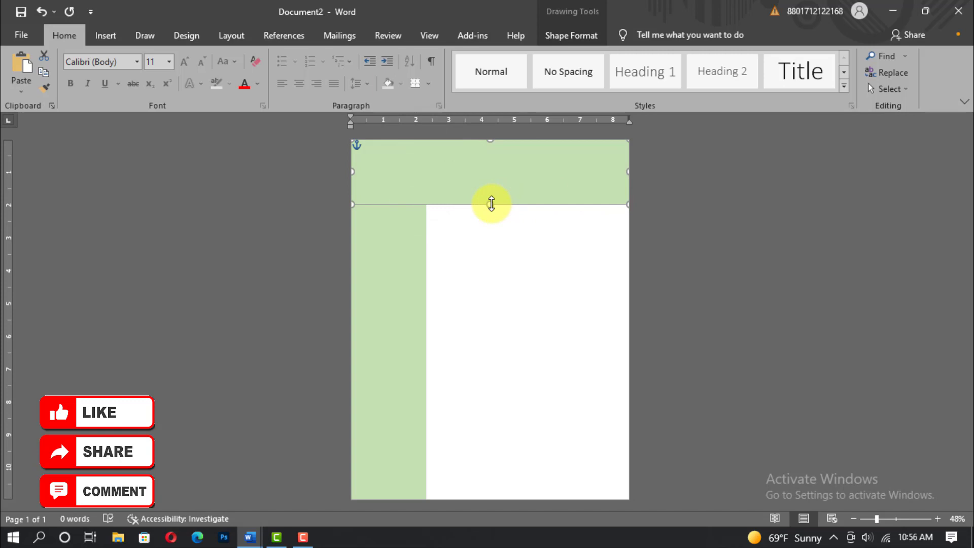
# Step: Fill the top band with peach and copy it
pyautogui.click(571, 35)
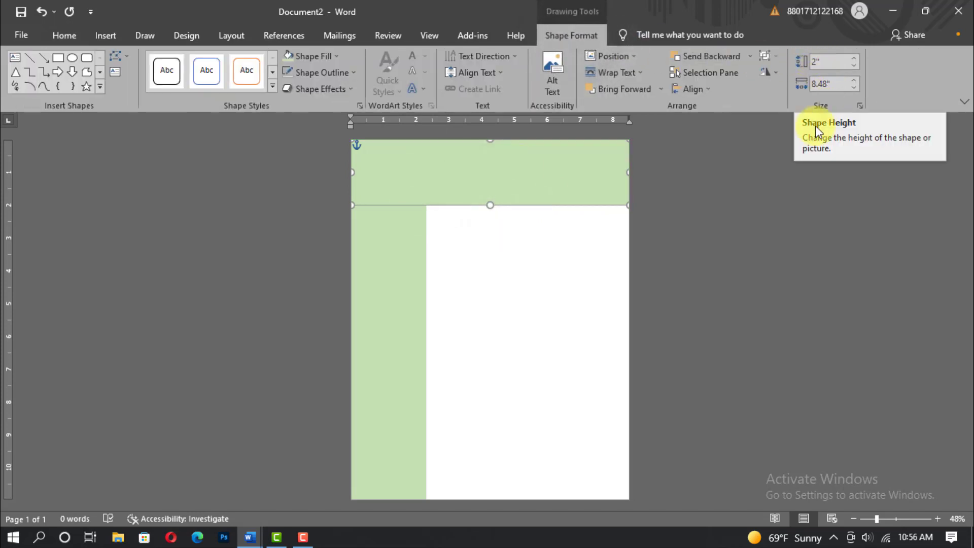
pyautogui.click(337, 57)
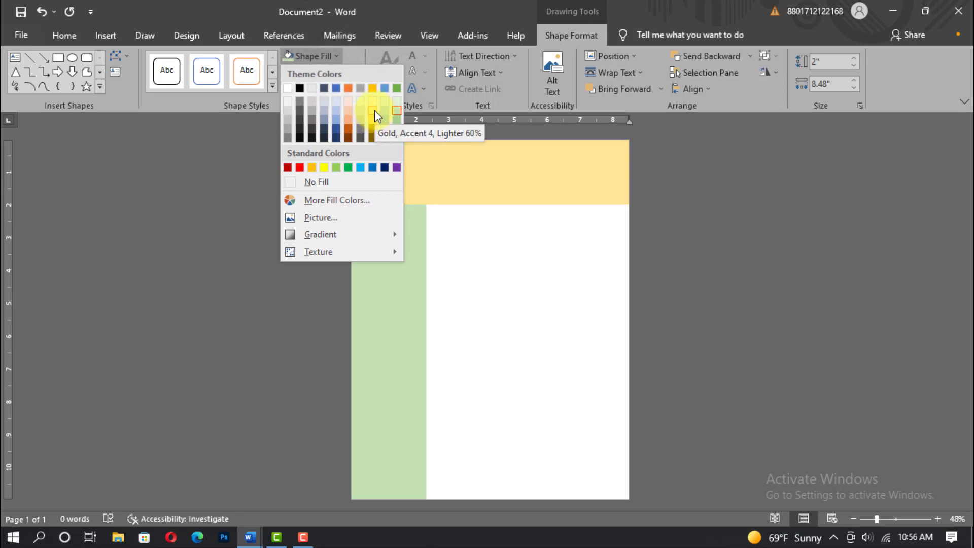
pyautogui.click(348, 112)
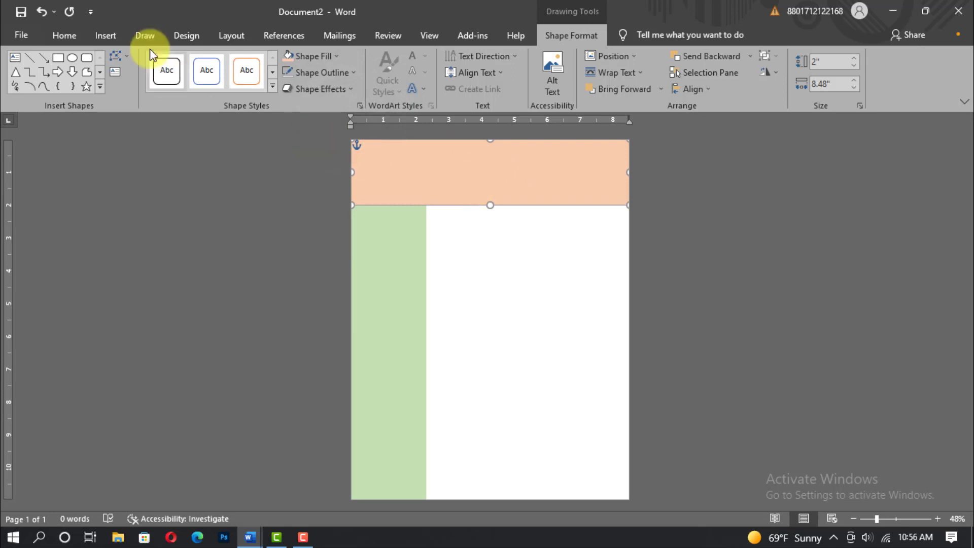
pyautogui.click(64, 35)
pyautogui.hotkey('ctrl', 'c')
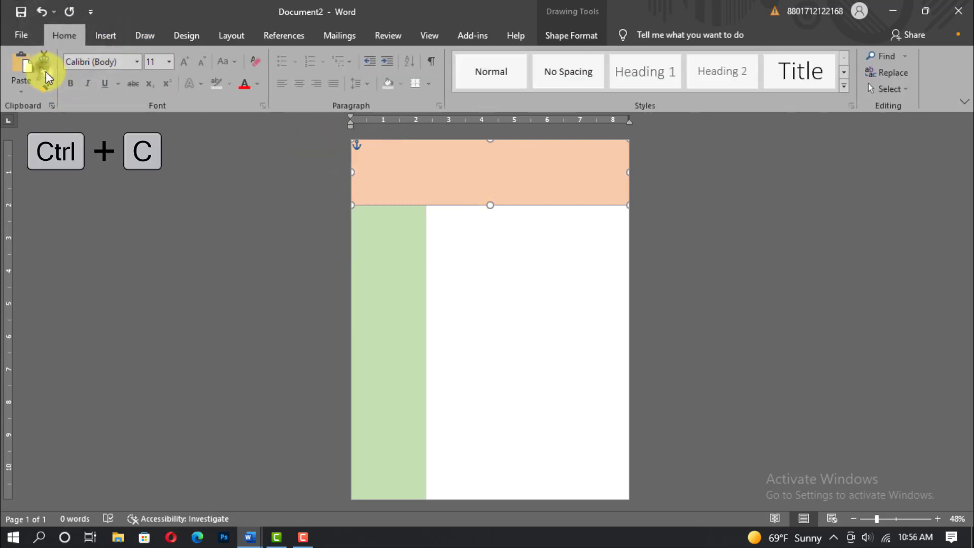
# Step: Paste a duplicate of the peach band, set its height to 1.5", and move it to the top
pyautogui.click(24, 66)
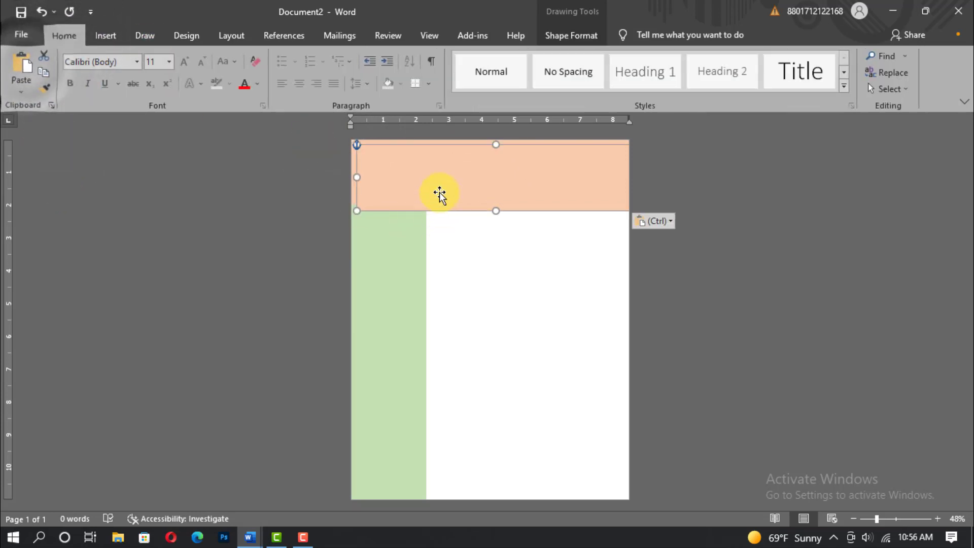
pyautogui.click(561, 35)
pyautogui.click(827, 61)
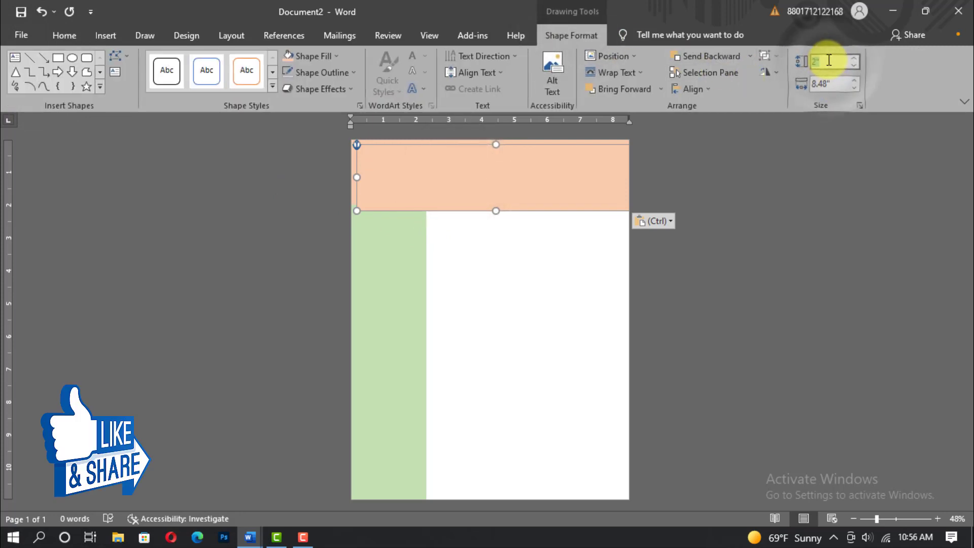
pyautogui.write('1')
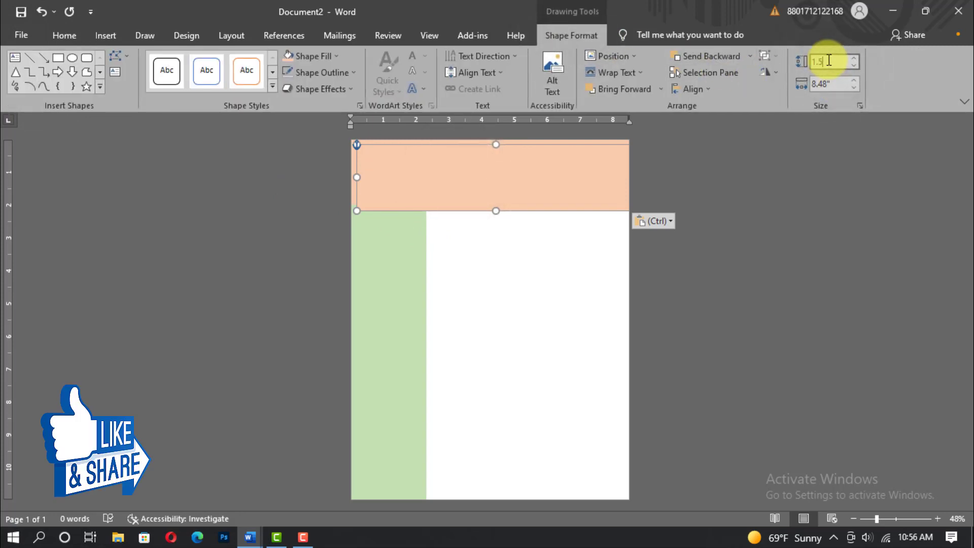
pyautogui.write('.5')
pyautogui.press('Return')
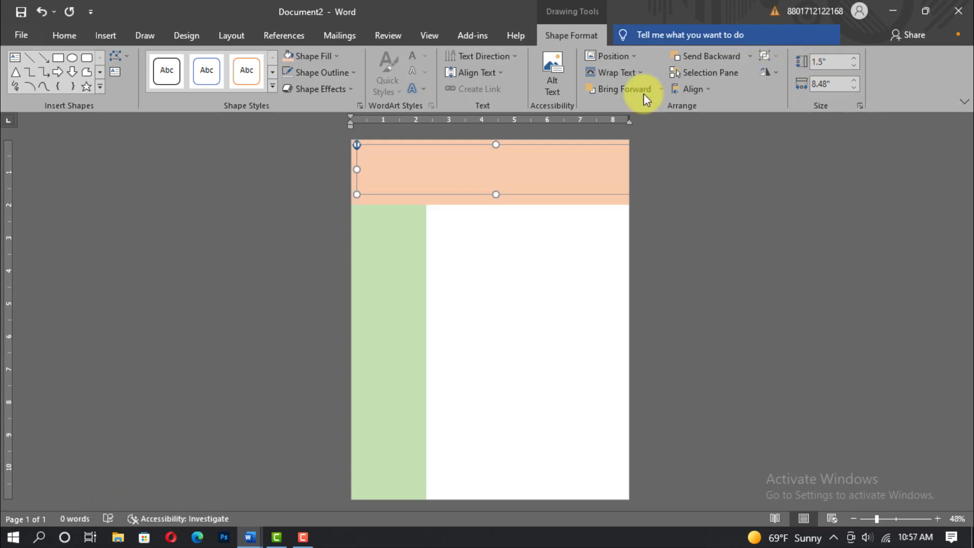
pyautogui.moveTo(501, 179); pyautogui.dragTo(495, 172)
# Step: Fill the duplicate white and extend it downward, leaving a thin peach stripe below
pyautogui.click(335, 56)
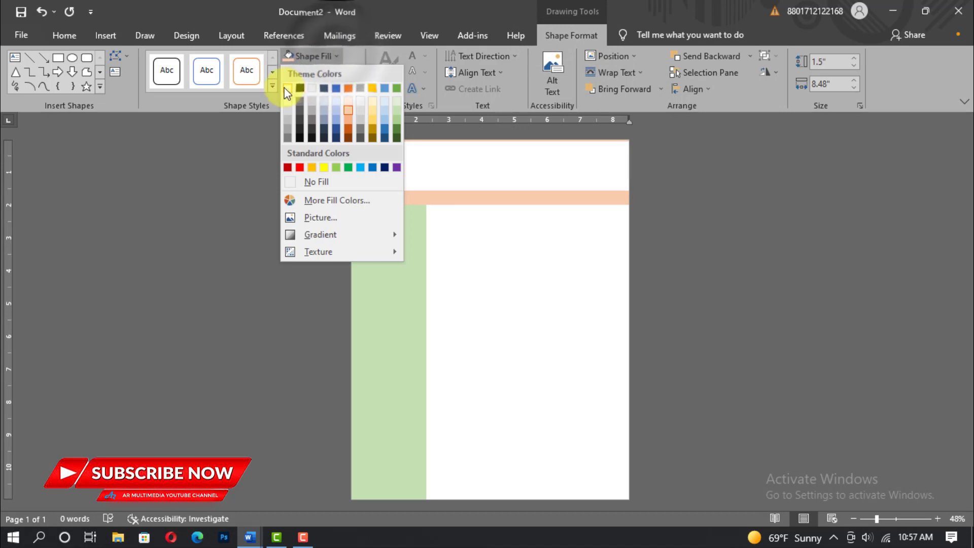
pyautogui.click(298, 87)
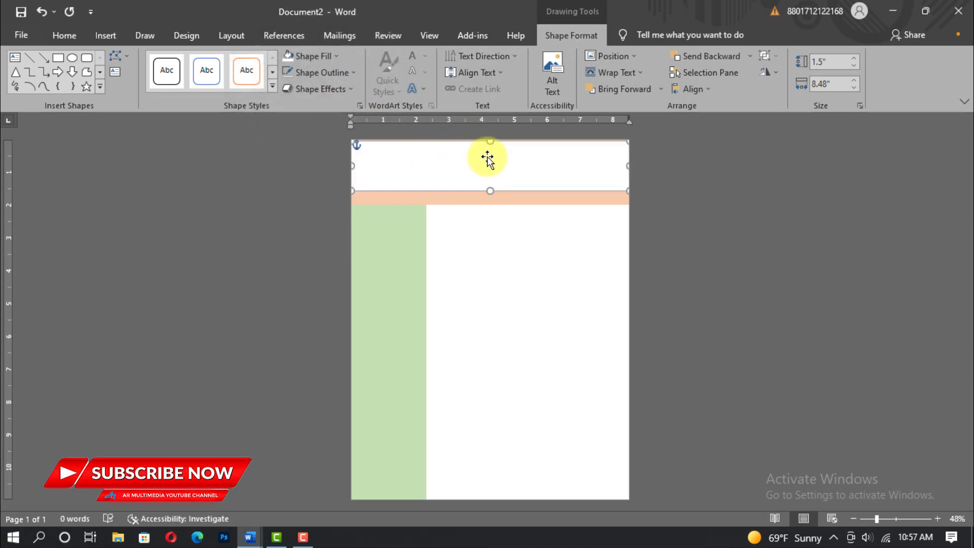
pyautogui.moveTo(487, 156); pyautogui.dragTo(487, 154)
pyautogui.moveTo(490, 188); pyautogui.dragTo(492, 190)
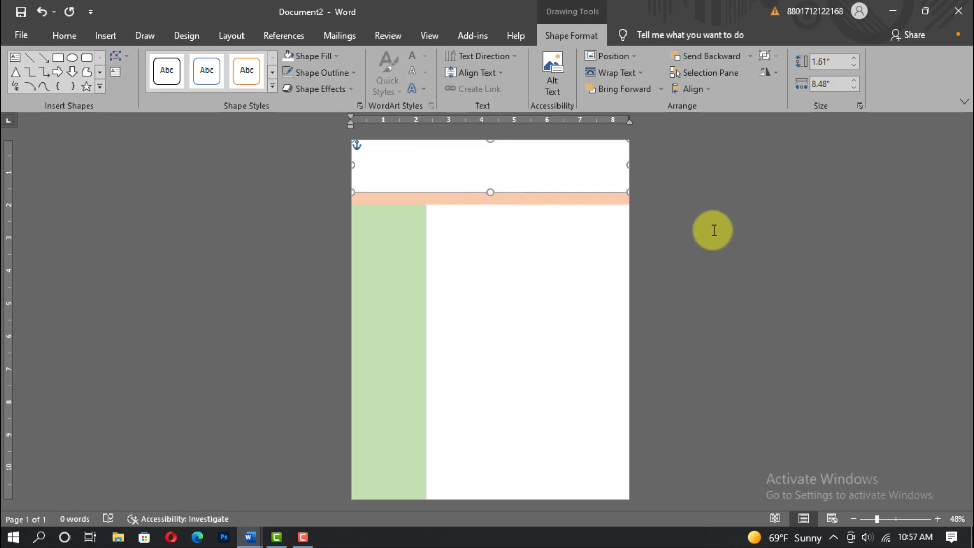
pyautogui.click(714, 231)
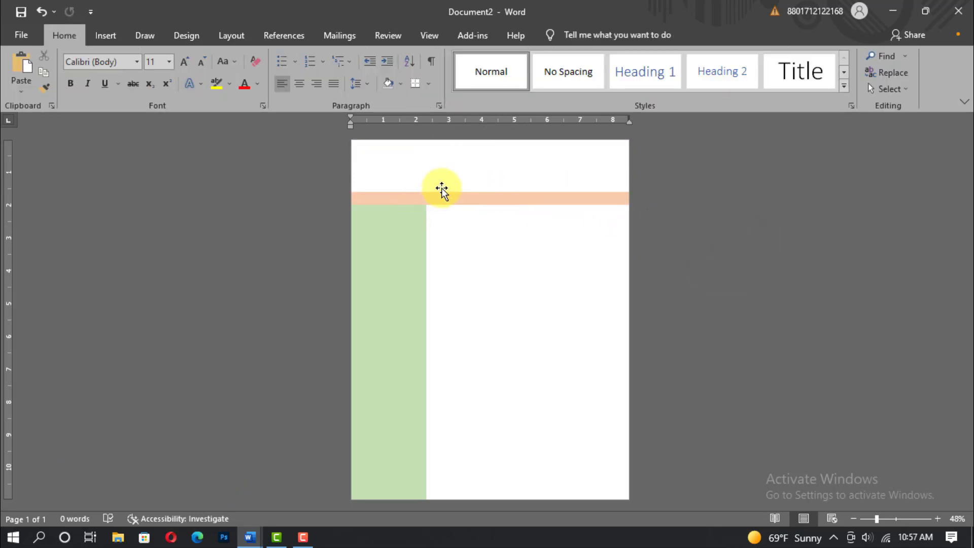
# Step: Select and copy the peach band behind the header
pyautogui.click(452, 204)
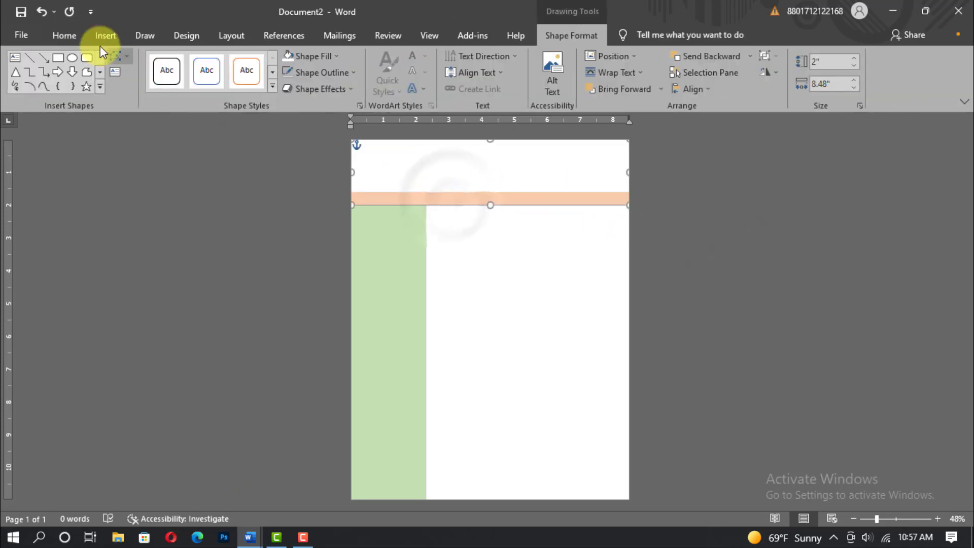
pyautogui.click(63, 34)
pyautogui.hotkey('ctrl', 'c')
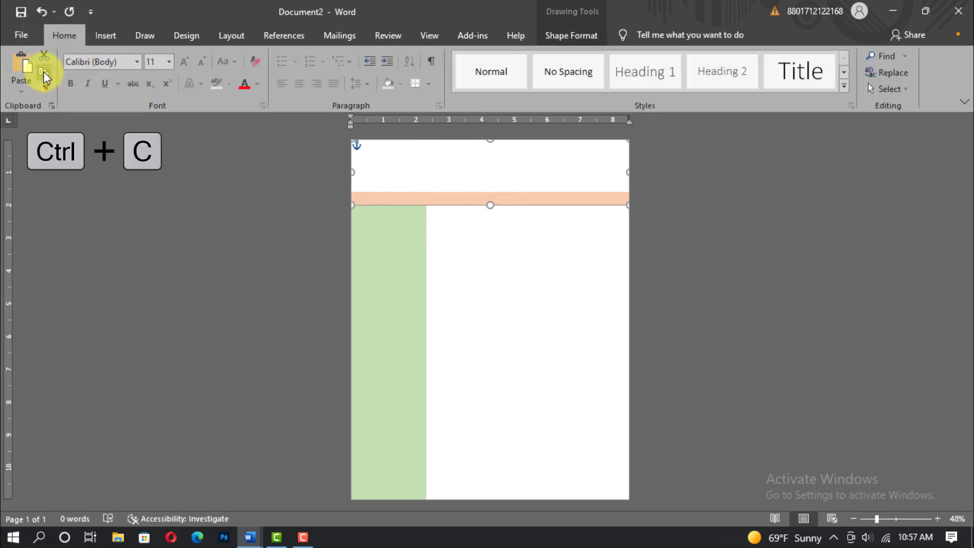
# Step: Paste a copy of the peach band and move it to the page bottom
pyautogui.hotkey('ctrl', 'v')
pyautogui.click(27, 71)
pyautogui.moveTo(452, 168); pyautogui.dragTo(457, 464)
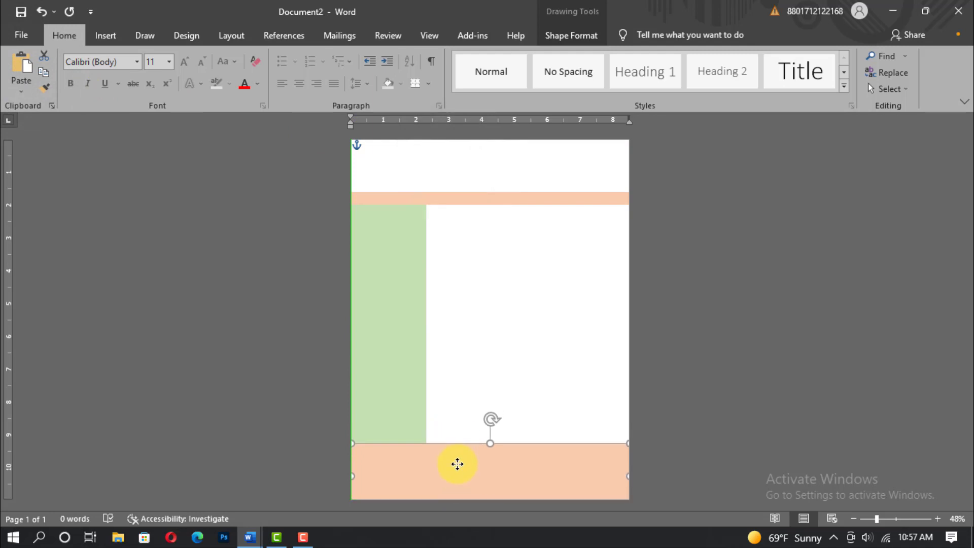
# Step: Duplicate the white header block and place it over the bottom peach band
pyautogui.click(460, 164)
pyautogui.hotkey('ctrl', 'c')
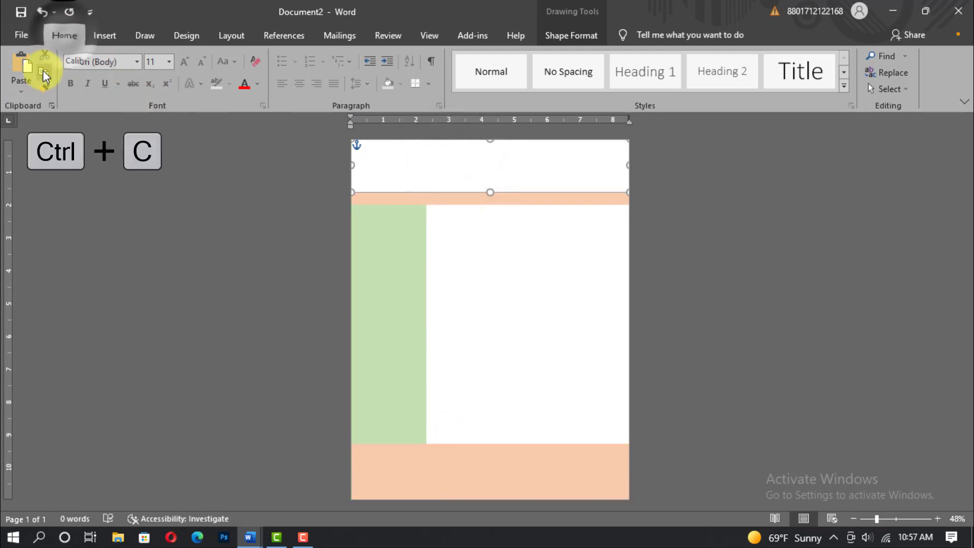
pyautogui.hotkey('ctrl', 'v')
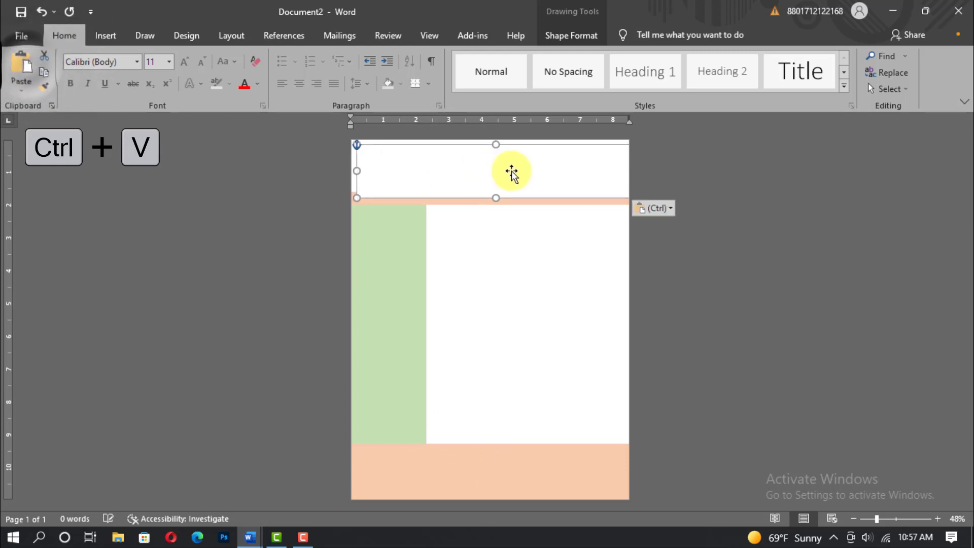
pyautogui.moveTo(510, 170); pyautogui.dragTo(478, 472)
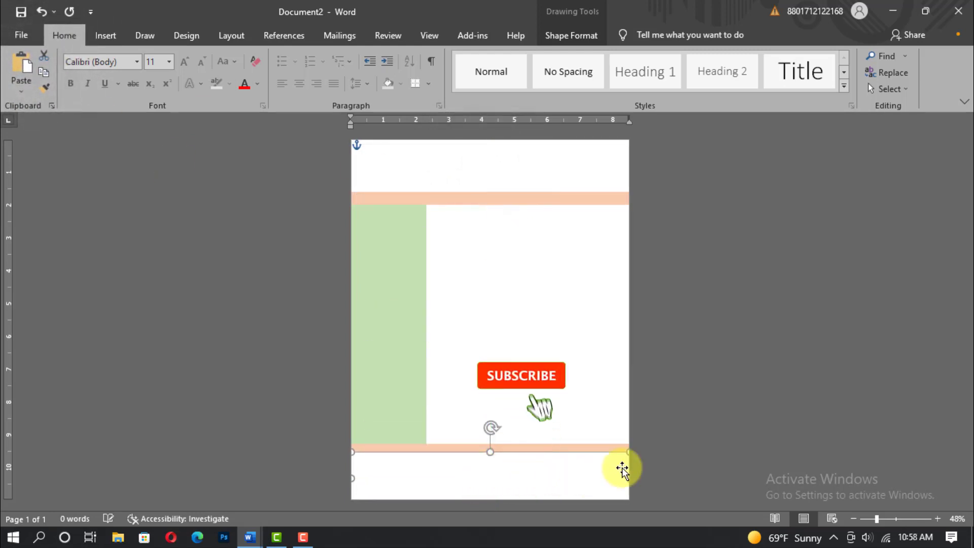
pyautogui.click(721, 428)
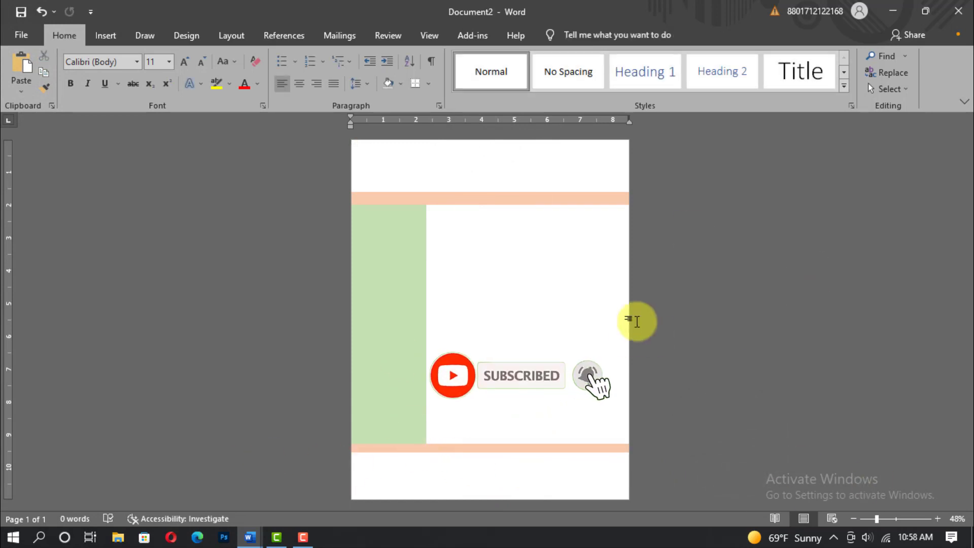
pyautogui.click(107, 37)
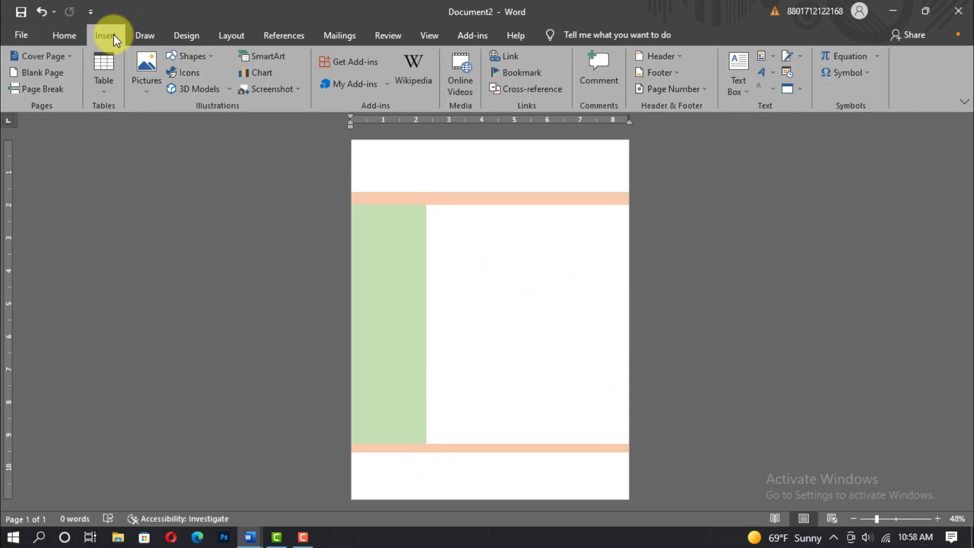
# Step: Insert a WordArt text box and set its font size to 48
pyautogui.click(763, 76)
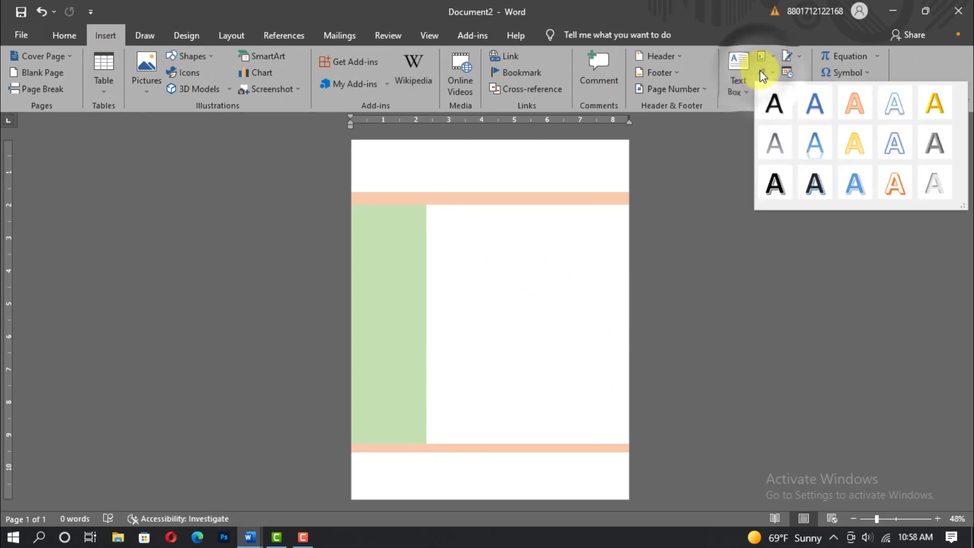
pyautogui.click(863, 107)
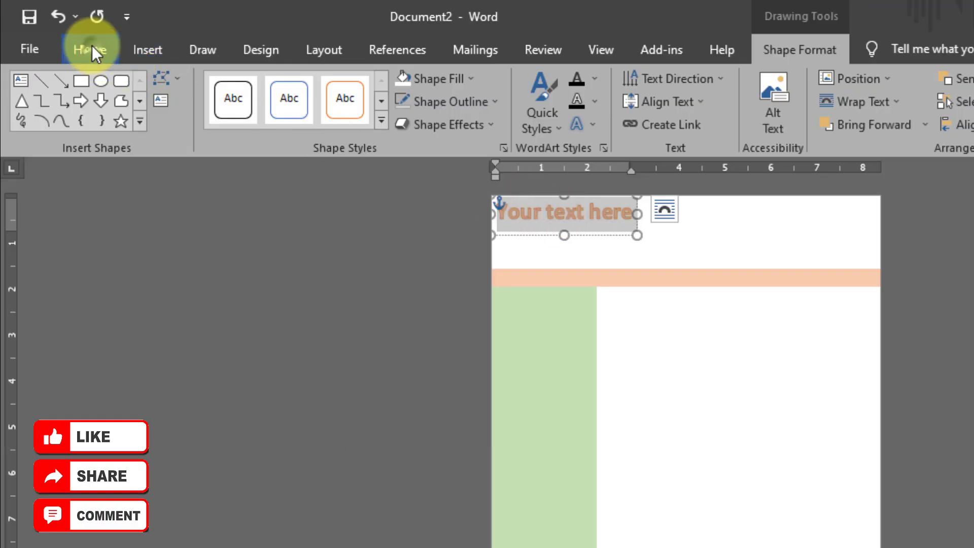
pyautogui.click(92, 50)
pyautogui.click(227, 86)
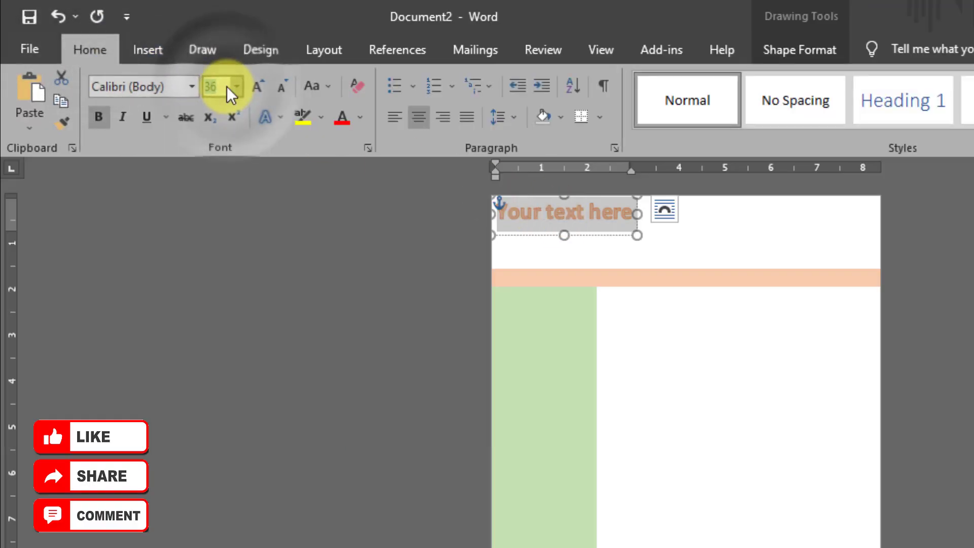
pyautogui.write('48')
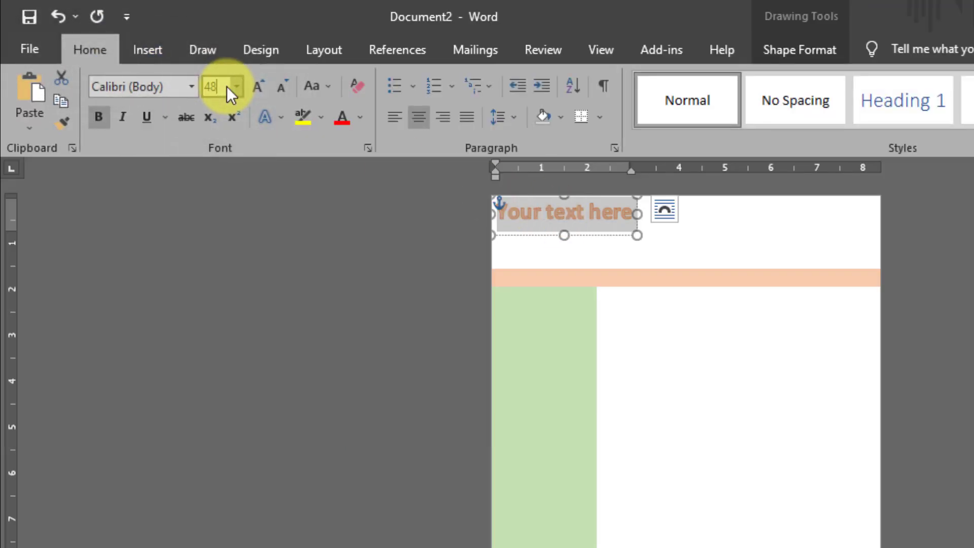
pyautogui.press('Return')
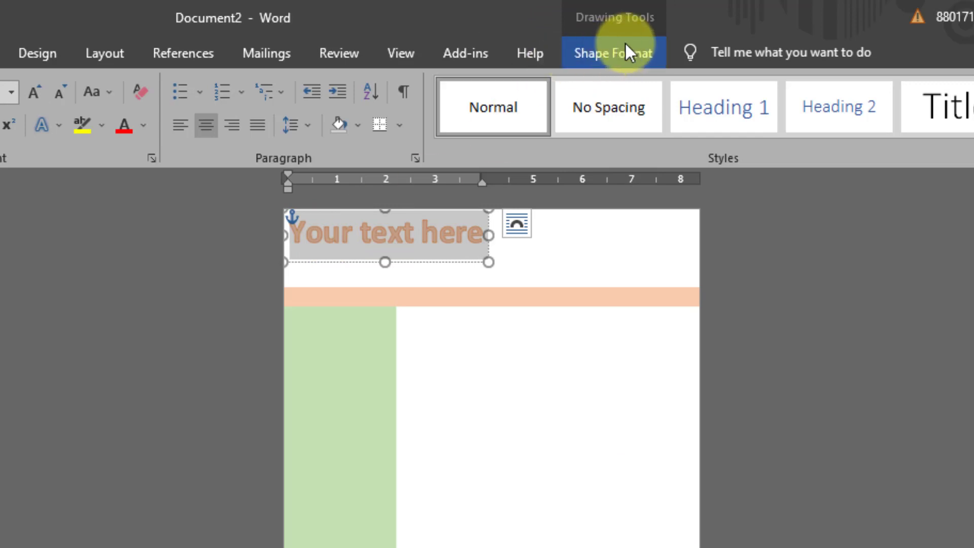
# Step: Make the WordArt text dark red with no outline and type ARF
pyautogui.click(603, 54)
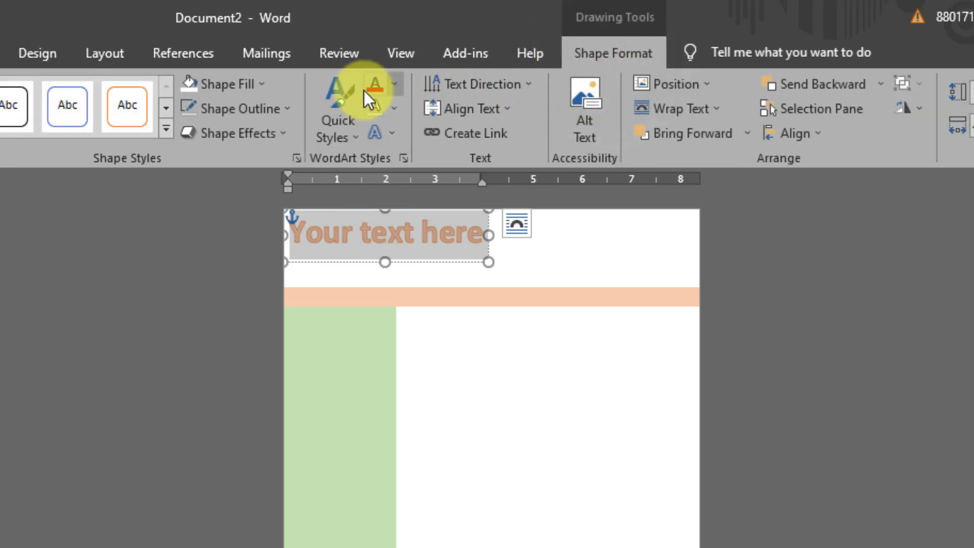
pyautogui.click(394, 84)
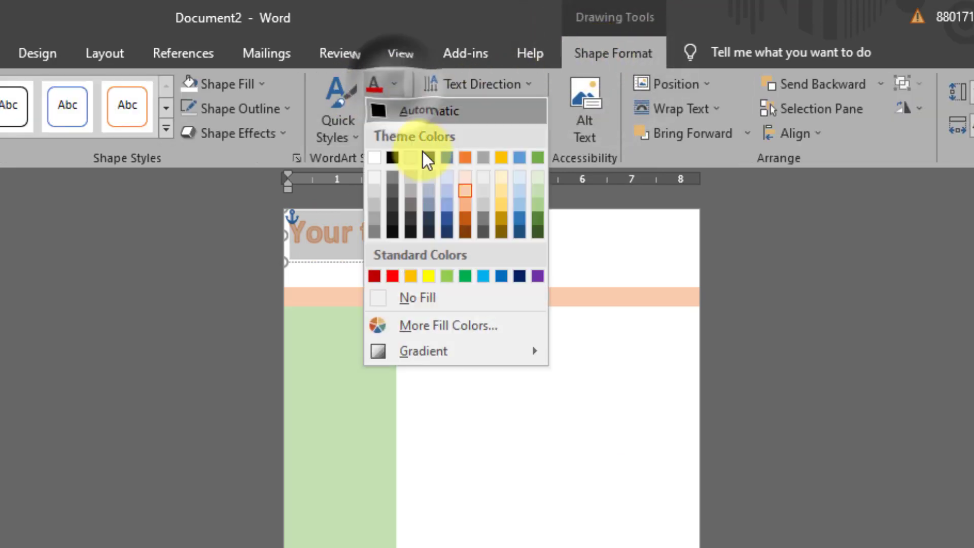
pyautogui.click(374, 277)
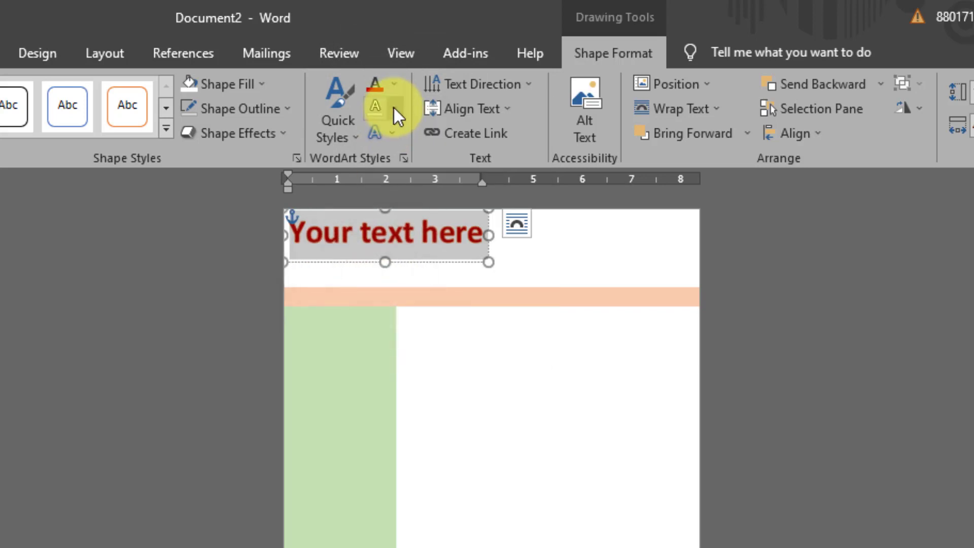
pyautogui.click(395, 108)
pyautogui.click(424, 322)
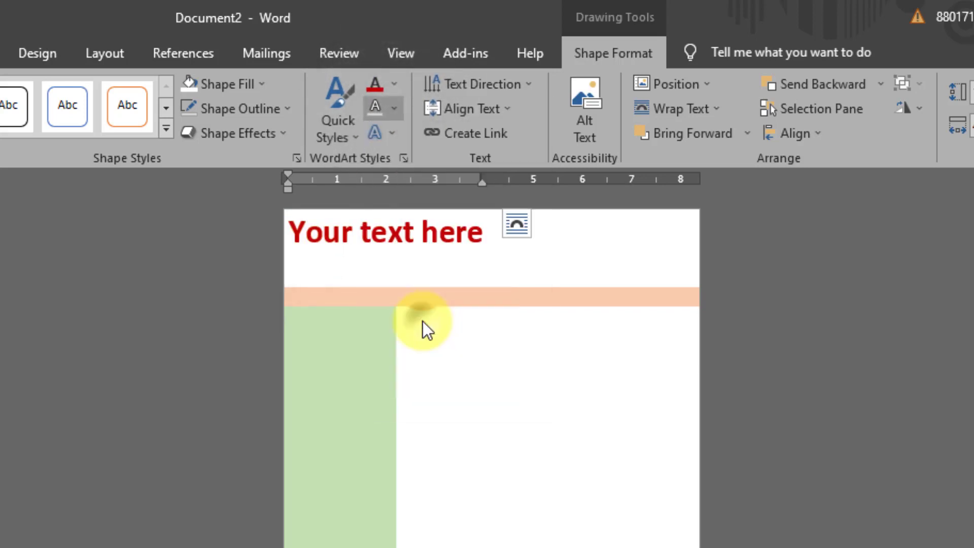
pyautogui.write('ARF')
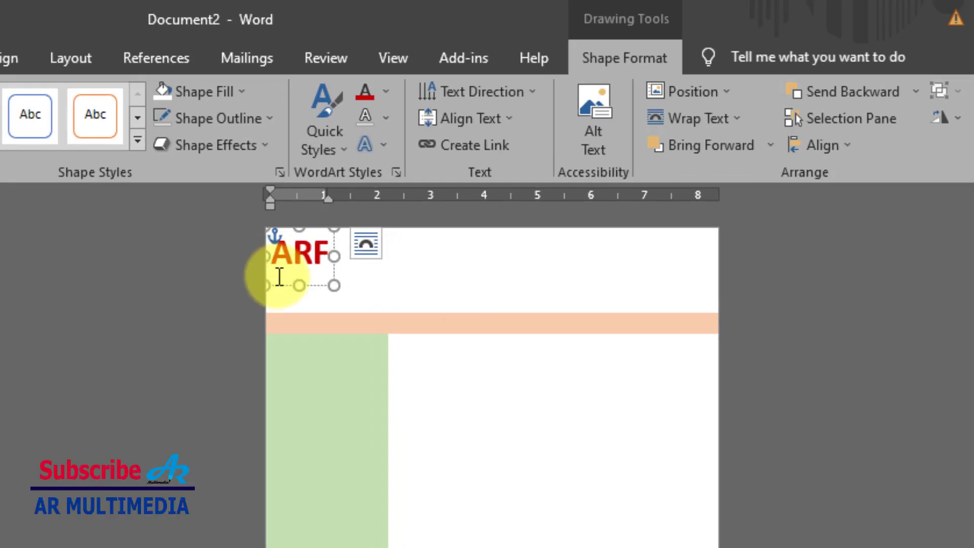
# Step: Move the ARF box right and space its letters out as 'A R F'
pyautogui.moveTo(276, 284); pyautogui.dragTo(302, 287)
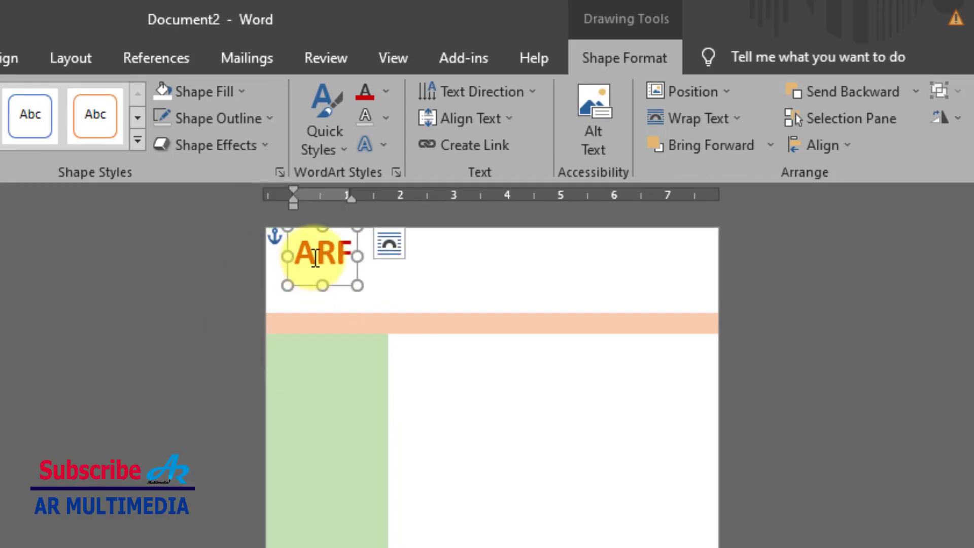
pyautogui.click(319, 257)
pyautogui.click(347, 255)
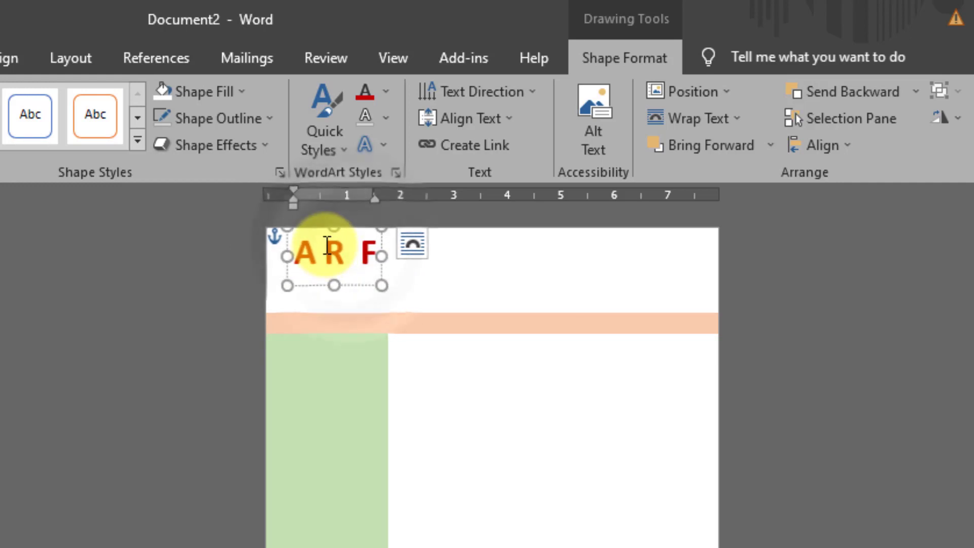
pyautogui.click(325, 247)
pyautogui.click(366, 286)
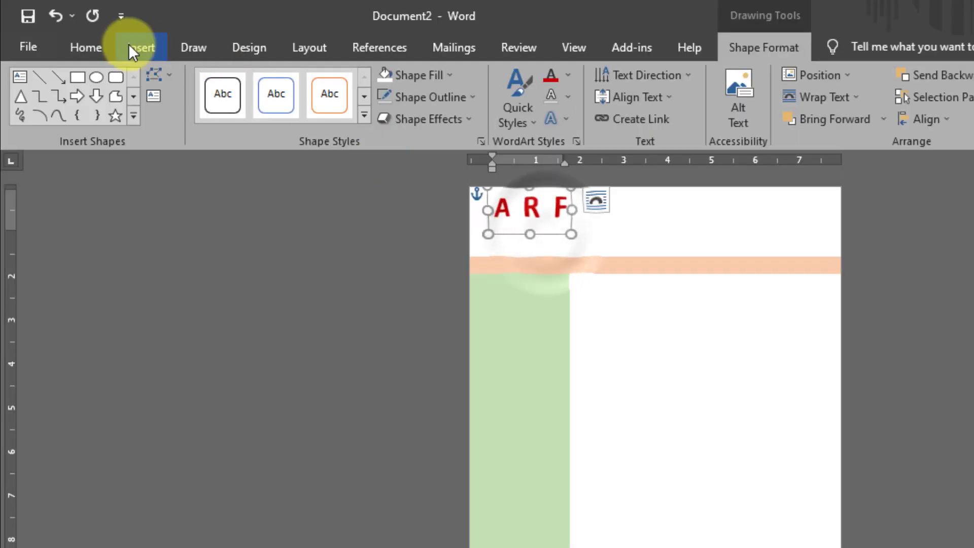
# Step: Duplicate the ARF text box below the original, widen it, and set its text to size 28
pyautogui.click(84, 45)
pyautogui.click(58, 93)
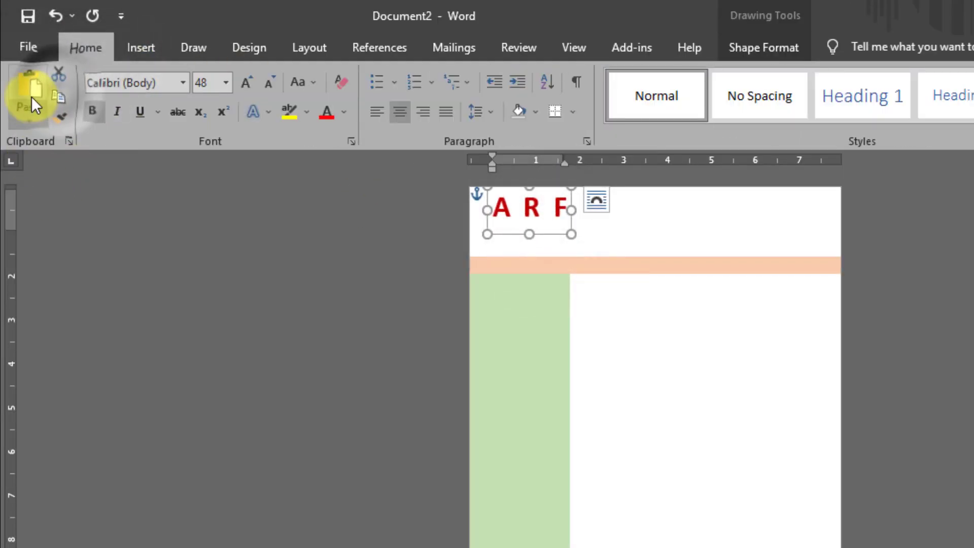
pyautogui.click(30, 87)
pyautogui.moveTo(501, 233); pyautogui.dragTo(496, 261)
pyautogui.moveTo(564, 238); pyautogui.dragTo(587, 239)
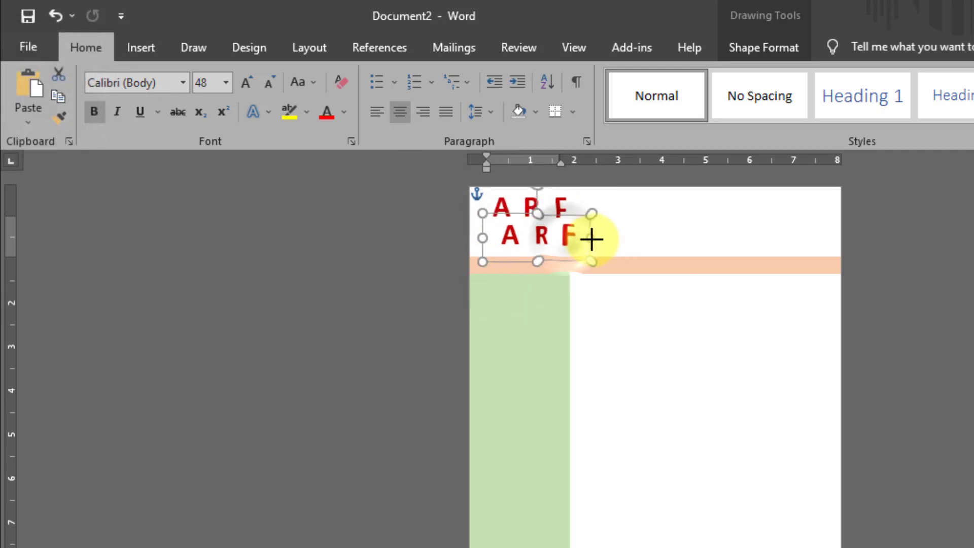
pyautogui.moveTo(496, 224); pyautogui.dragTo(569, 234)
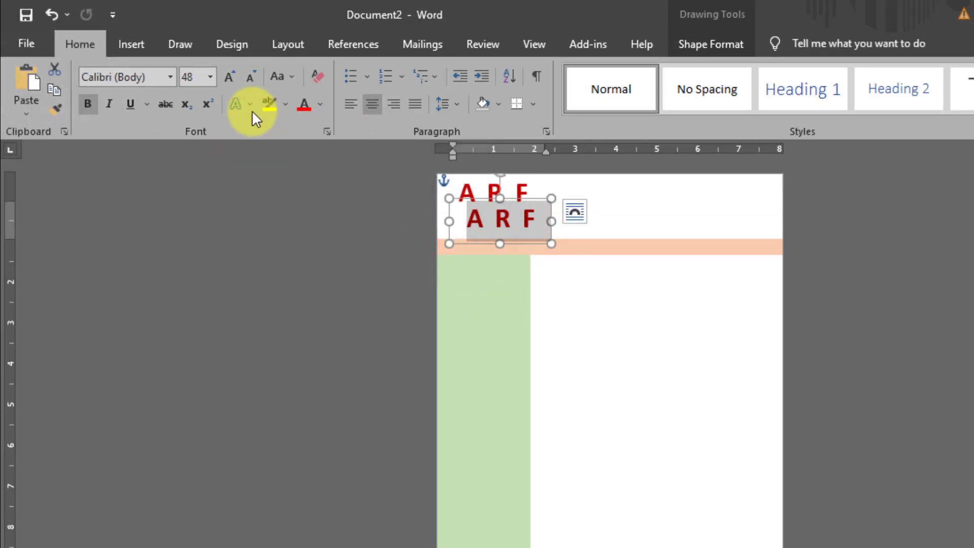
pyautogui.click(210, 78)
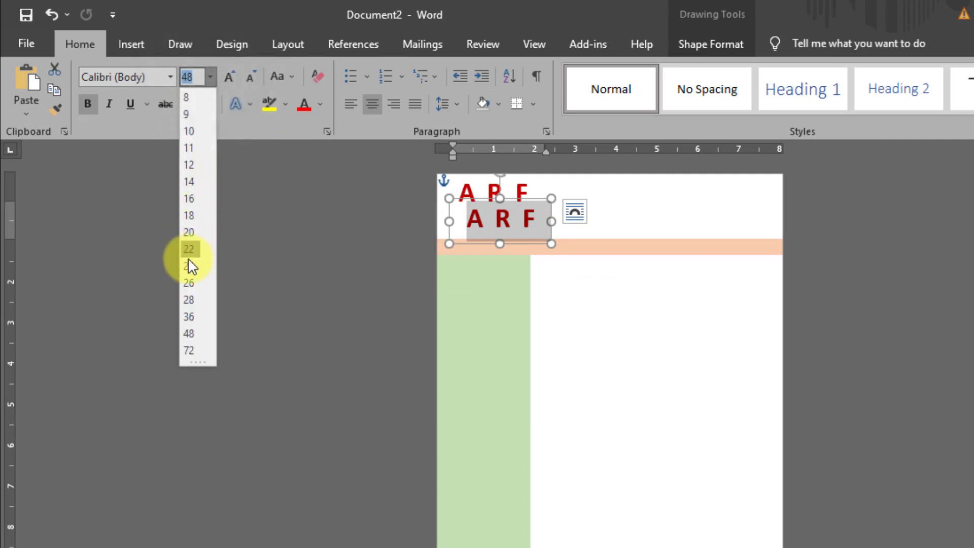
pyautogui.click(191, 298)
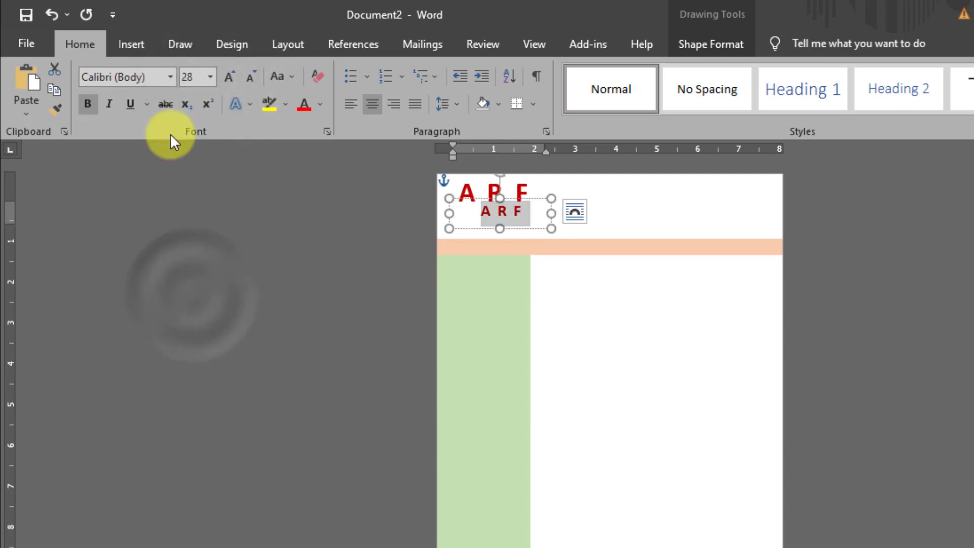
# Step: Colour the duplicate's text dark blue and replace it with HOSPITALS
pyautogui.click(689, 45)
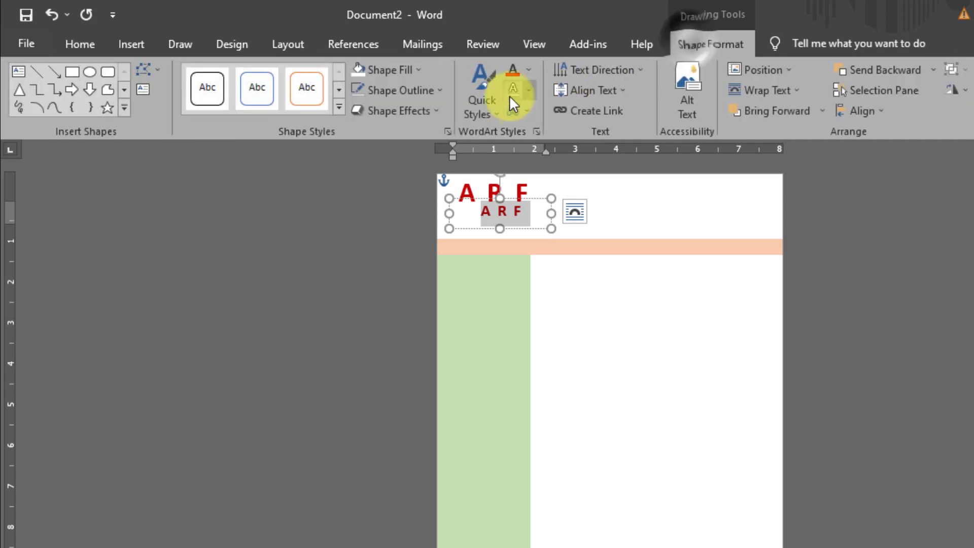
pyautogui.click(526, 69)
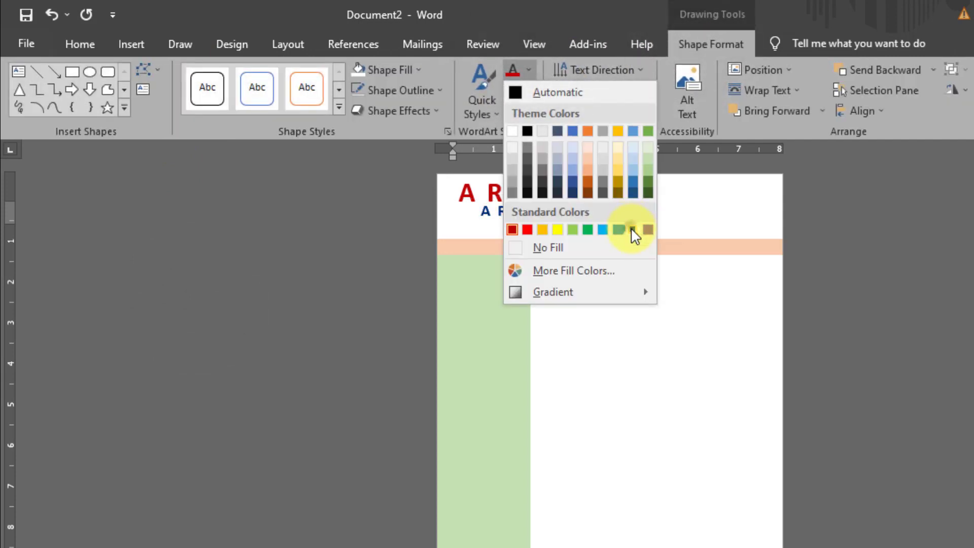
pyautogui.click(633, 231)
pyautogui.moveTo(522, 200); pyautogui.dragTo(569, 218)
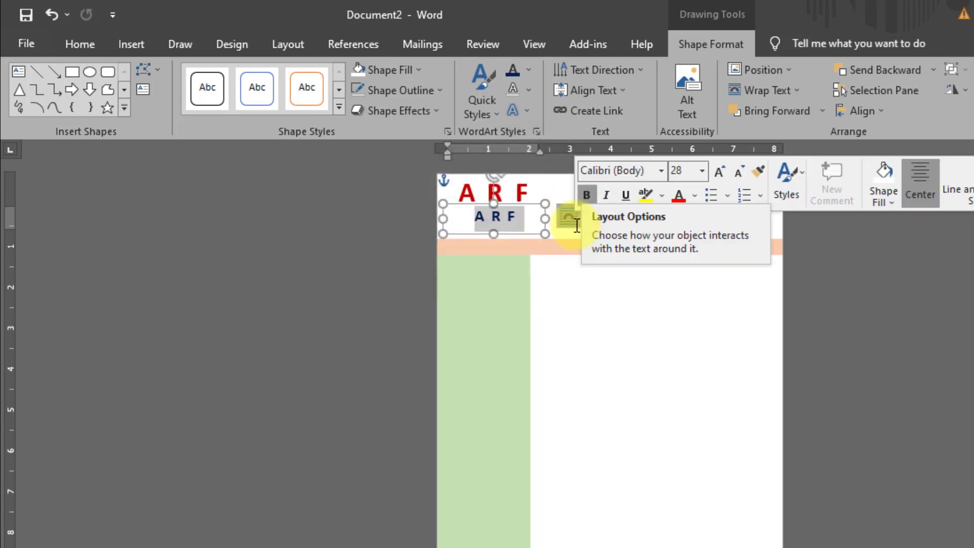
pyautogui.write('HOSPITALS')
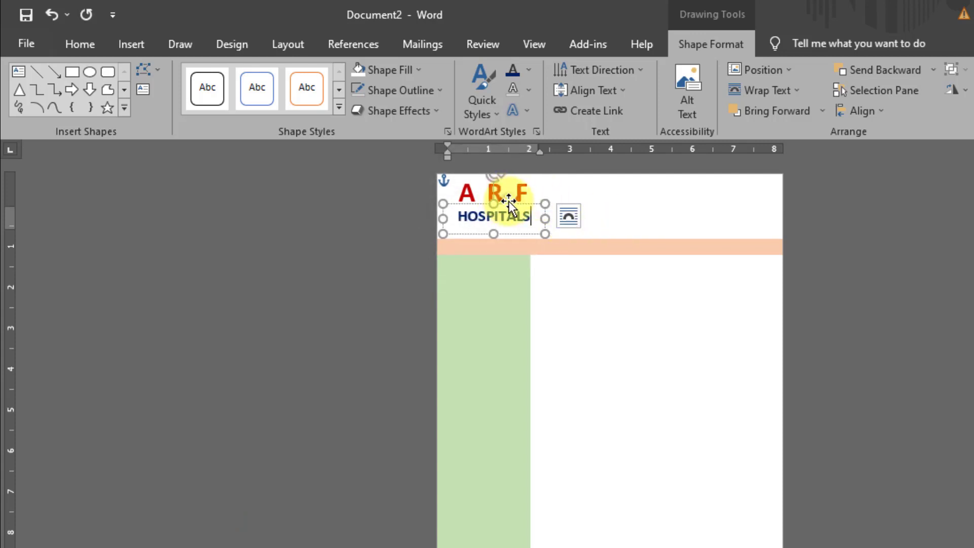
# Step: Align the HOSPITALS box under ARF and shrink the ARF box to sit above it
pyautogui.moveTo(509, 203); pyautogui.dragTo(505, 203)
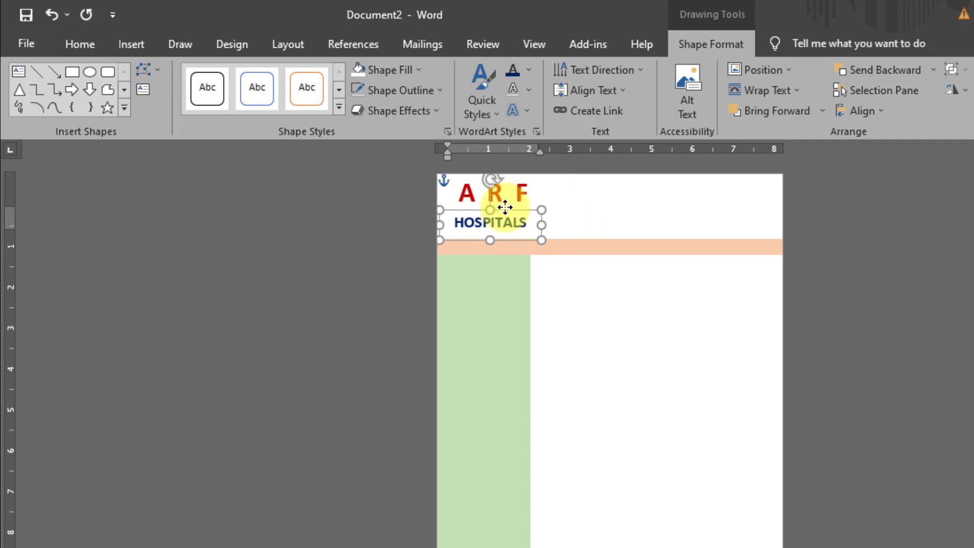
pyautogui.click(507, 193)
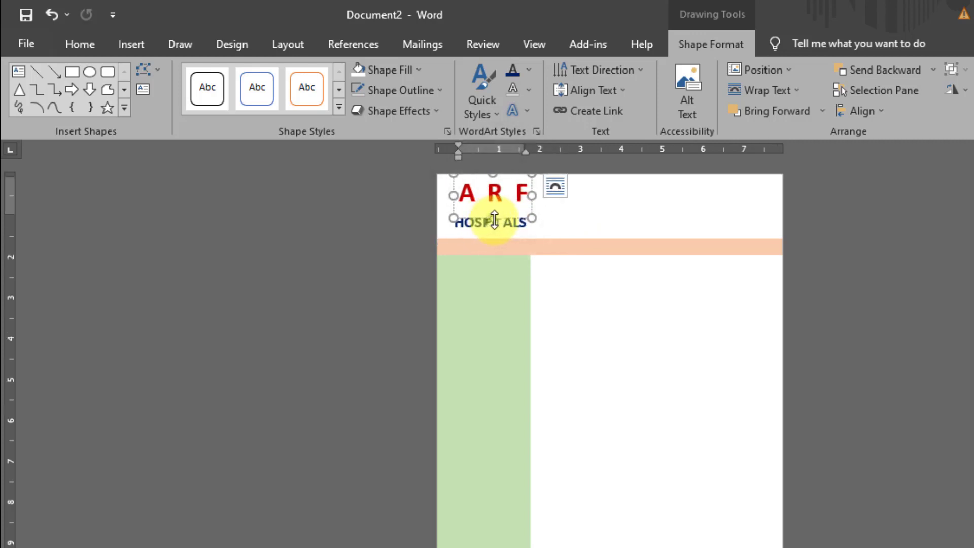
pyautogui.moveTo(494, 220); pyautogui.dragTo(505, 211)
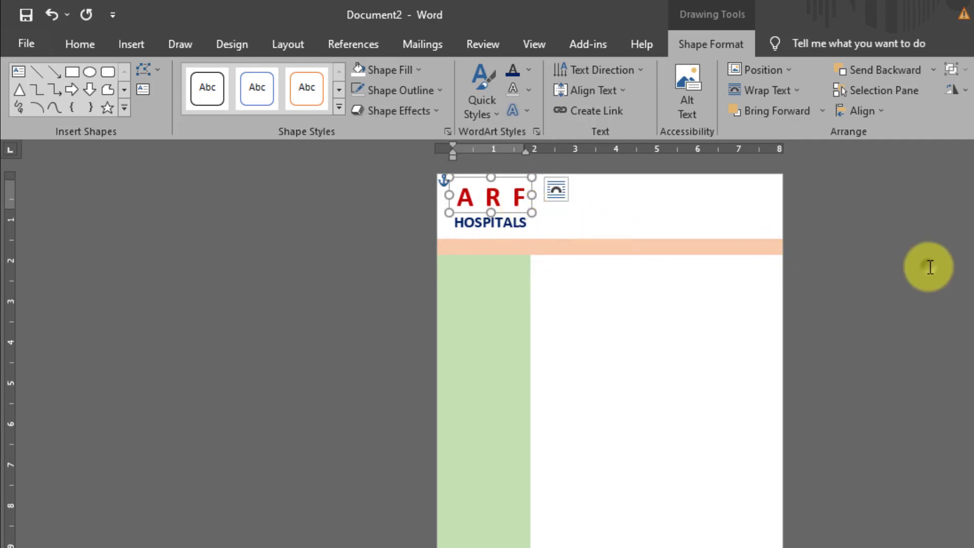
pyautogui.click(922, 267)
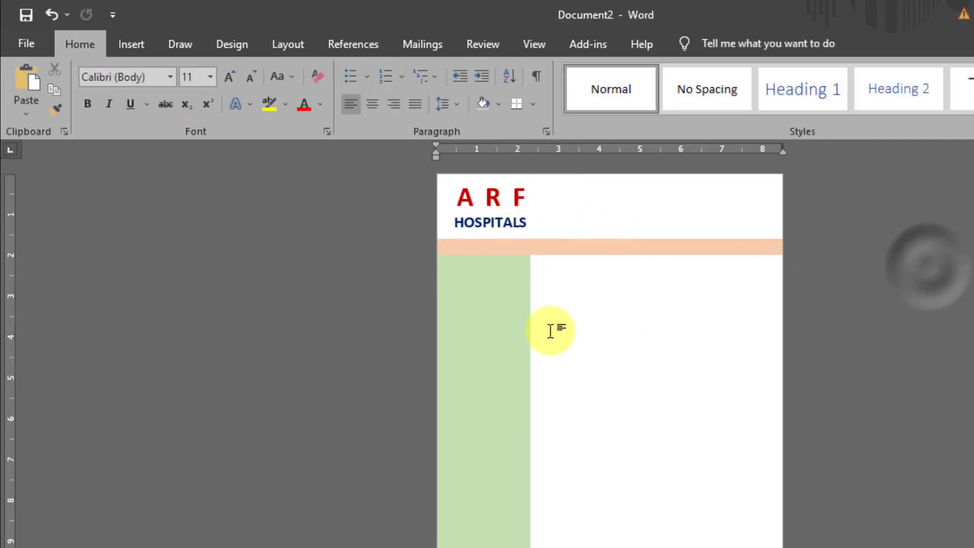
# Step: Insert the picture 'AR F HOSPITALS' from the Desktop's AR MUltimedia new folder
pyautogui.click(137, 40)
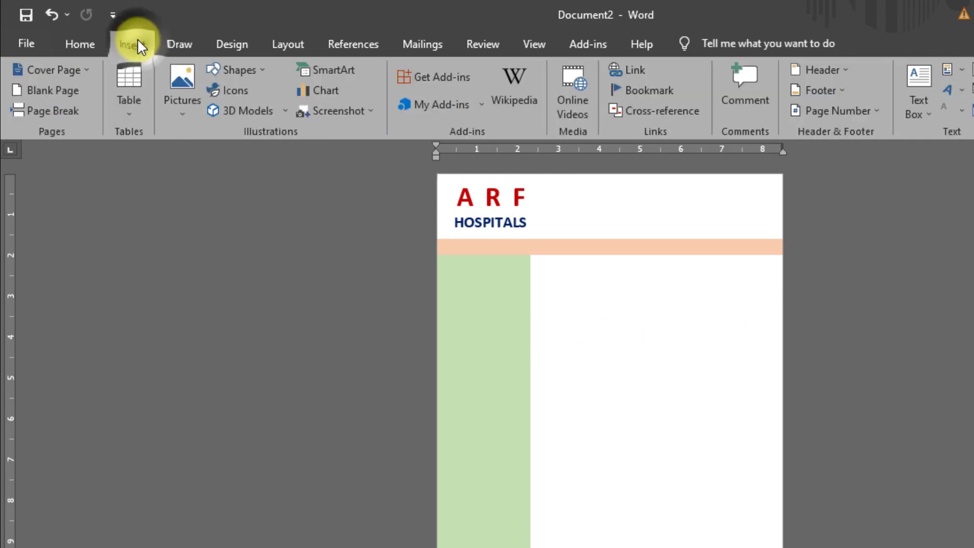
pyautogui.click(178, 77)
pyautogui.click(236, 155)
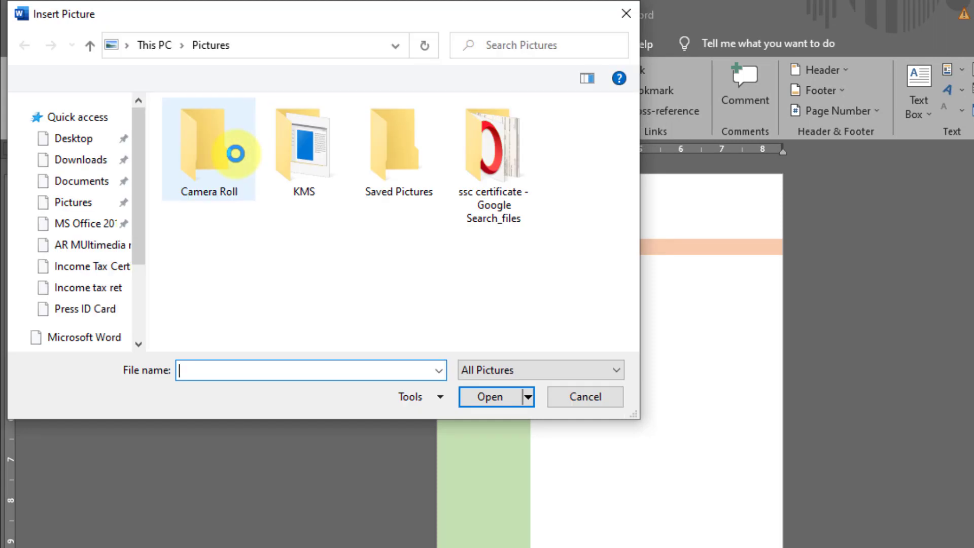
pyautogui.moveTo(143, 284); pyautogui.dragTo(156, 131)
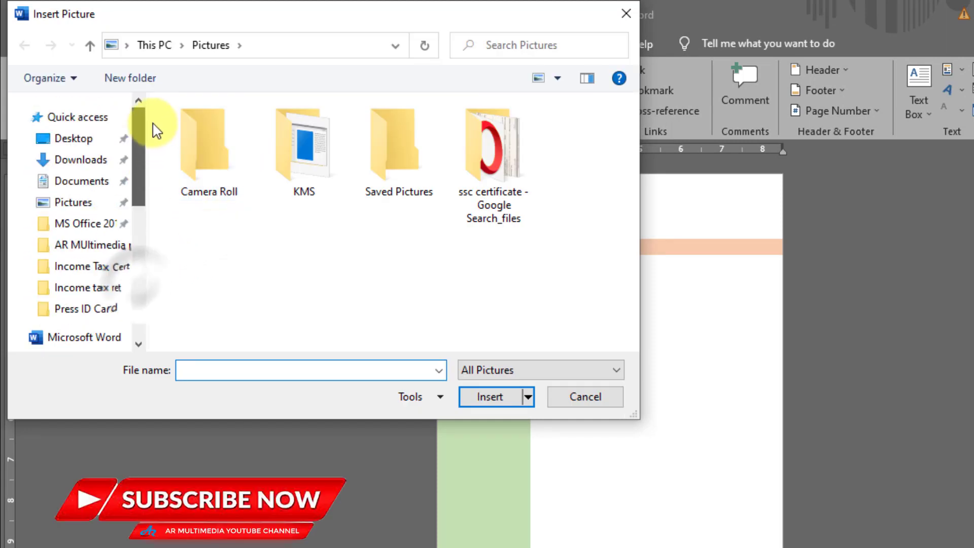
pyautogui.click(94, 150)
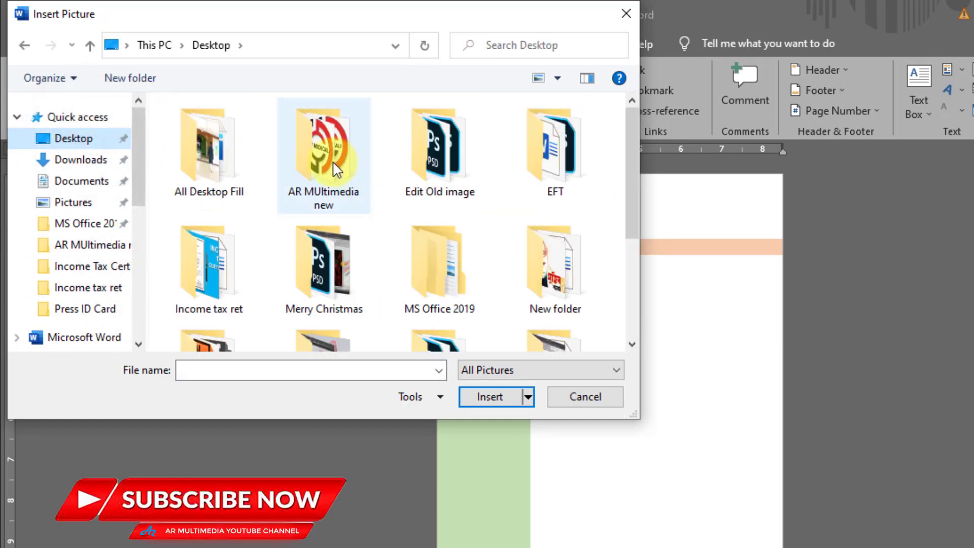
pyautogui.doubleClick(327, 158)
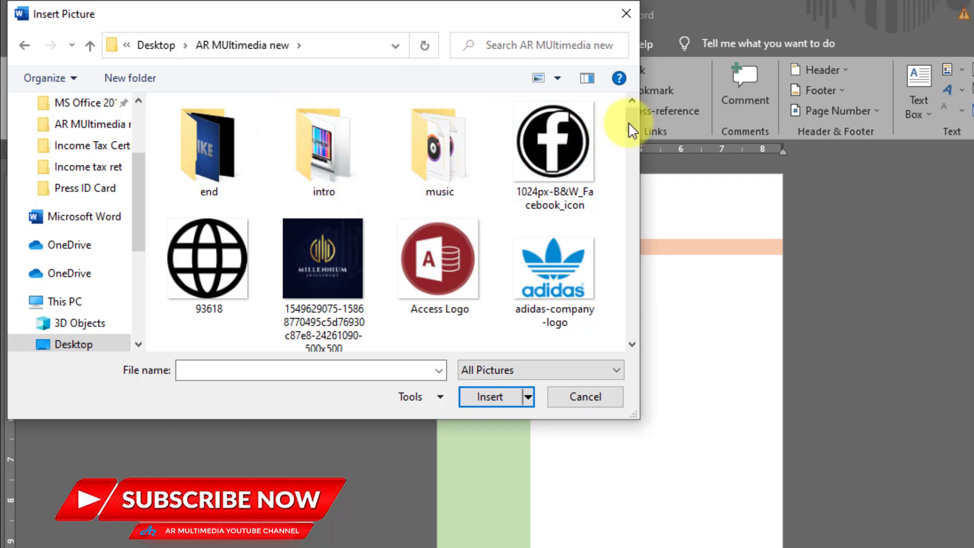
pyautogui.moveTo(633, 124); pyautogui.dragTo(640, 146)
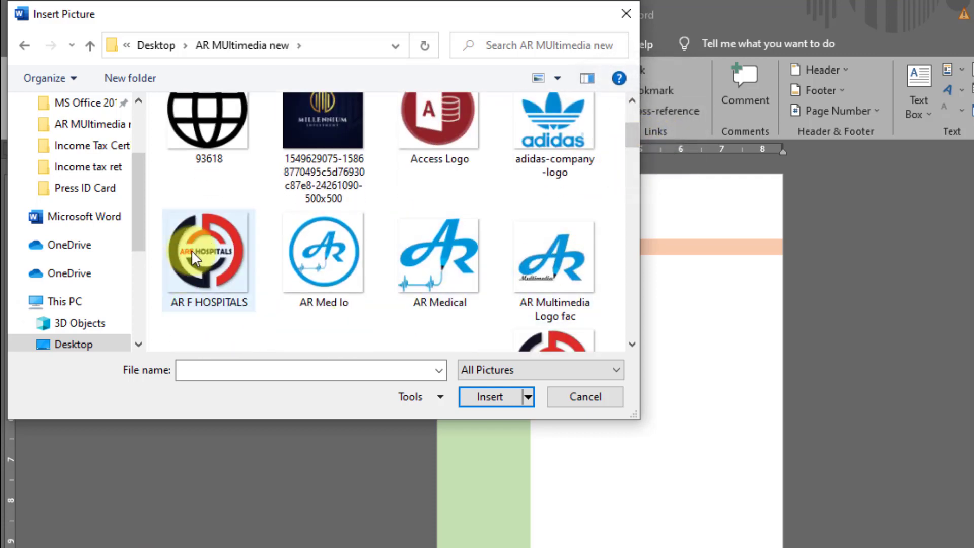
pyautogui.click(208, 254)
pyautogui.click(489, 397)
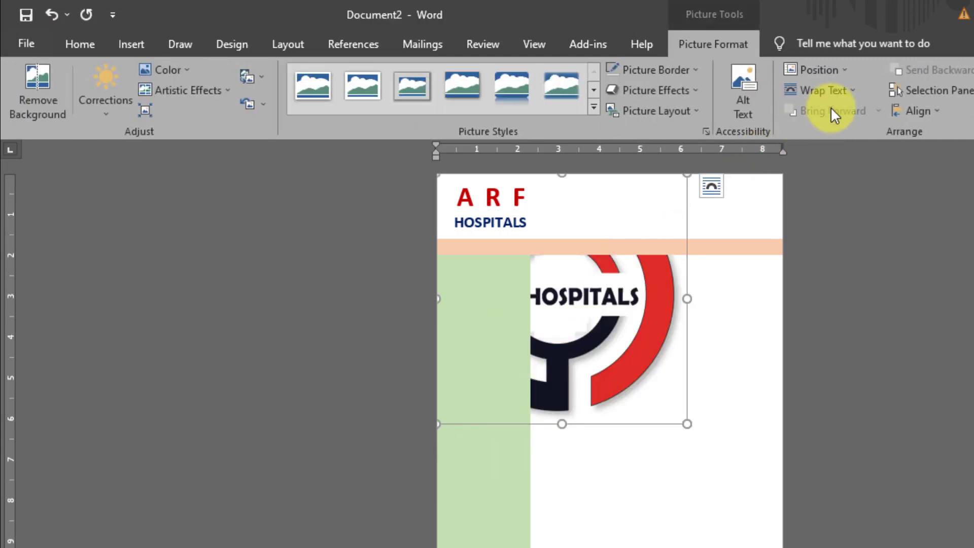
# Step: Set the logo to In Front of Text, shrink it, and place it beside HOSPITALS
pyautogui.click(804, 90)
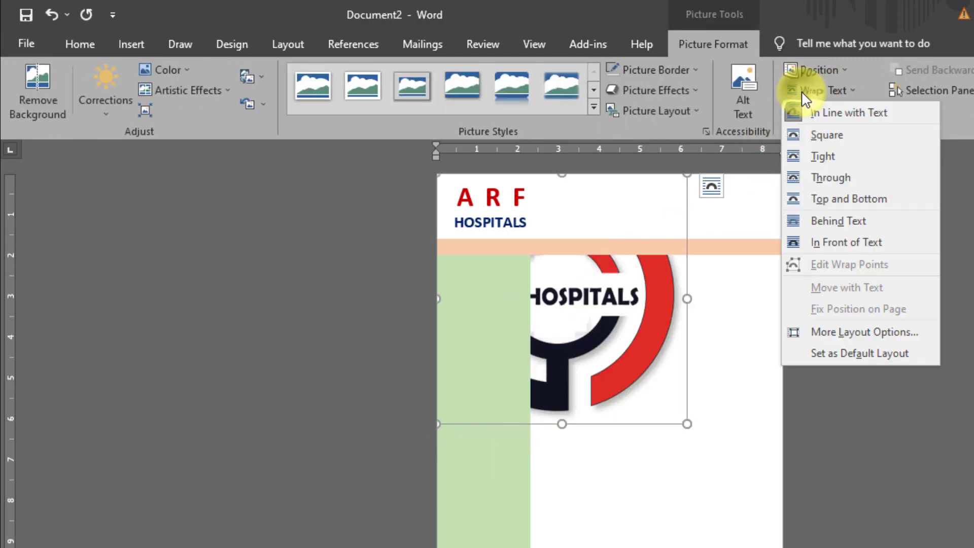
pyautogui.click(847, 242)
pyautogui.moveTo(582, 211); pyautogui.dragTo(667, 272)
pyautogui.moveTo(518, 233); pyautogui.dragTo(549, 195)
pyautogui.moveTo(596, 236); pyautogui.dragTo(560, 204)
pyautogui.click(931, 297)
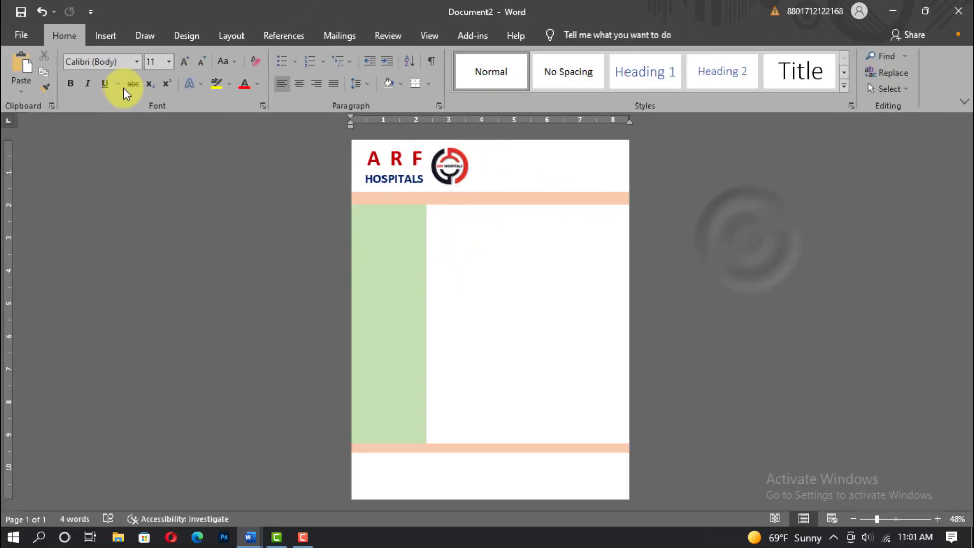
# Step: Draw a text box right of the logo and give it No Fill and No Outline
pyautogui.click(105, 37)
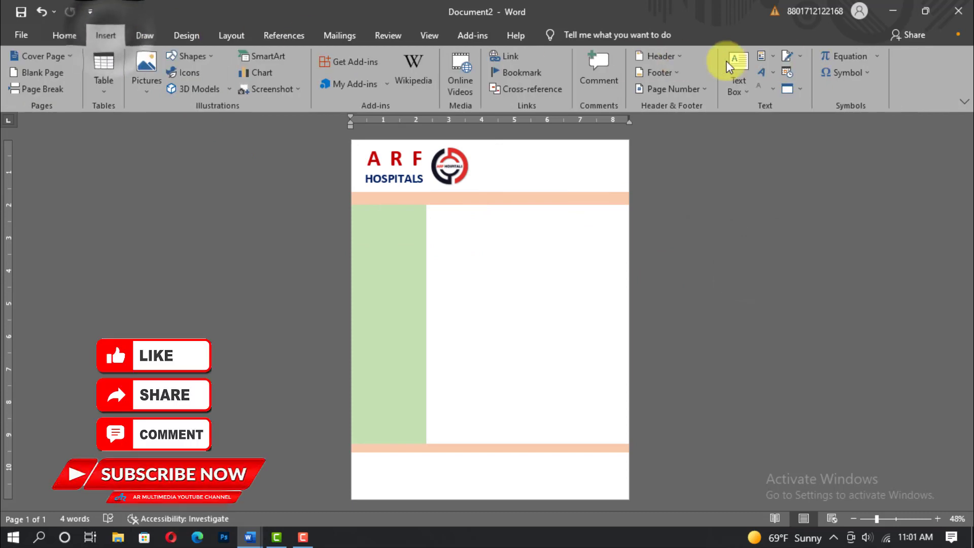
pyautogui.click(730, 85)
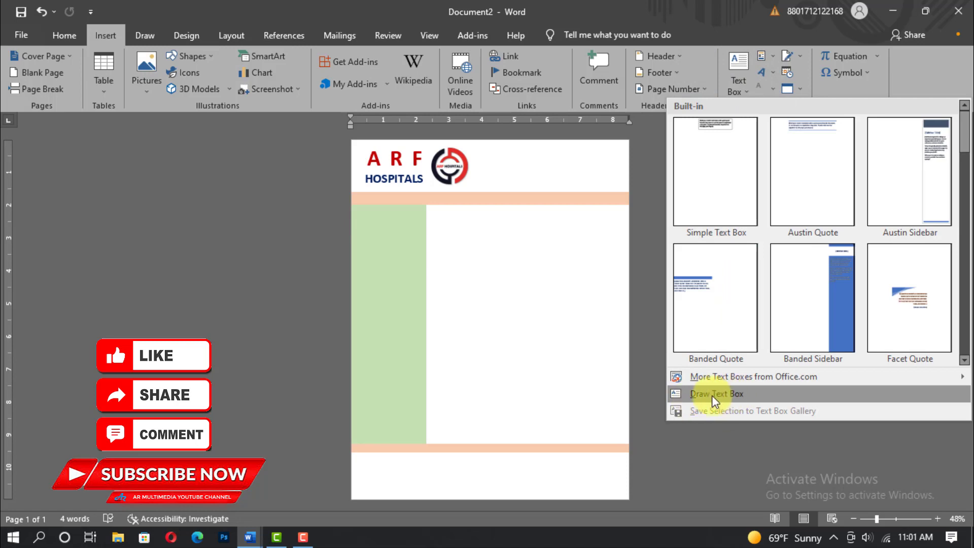
pyautogui.click(714, 394)
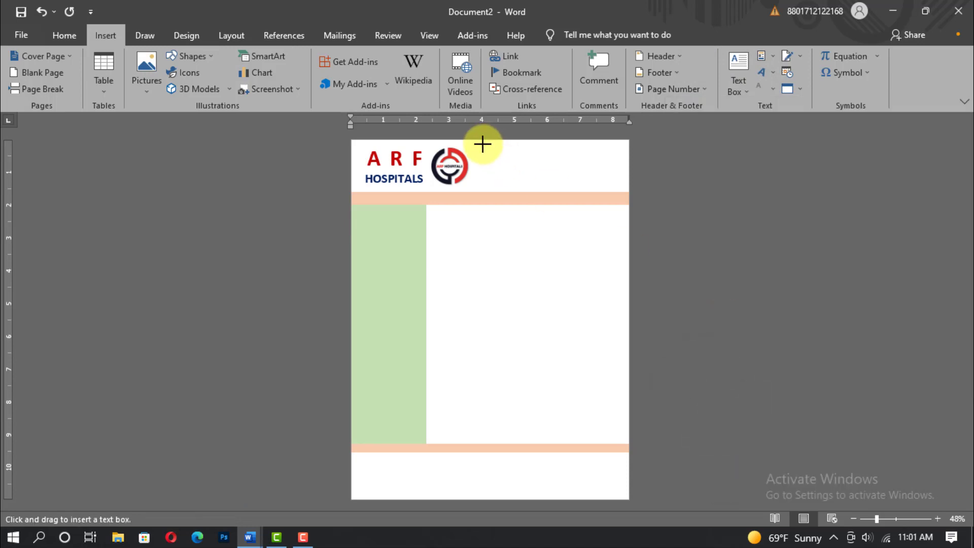
pyautogui.moveTo(477, 144); pyautogui.dragTo(624, 193)
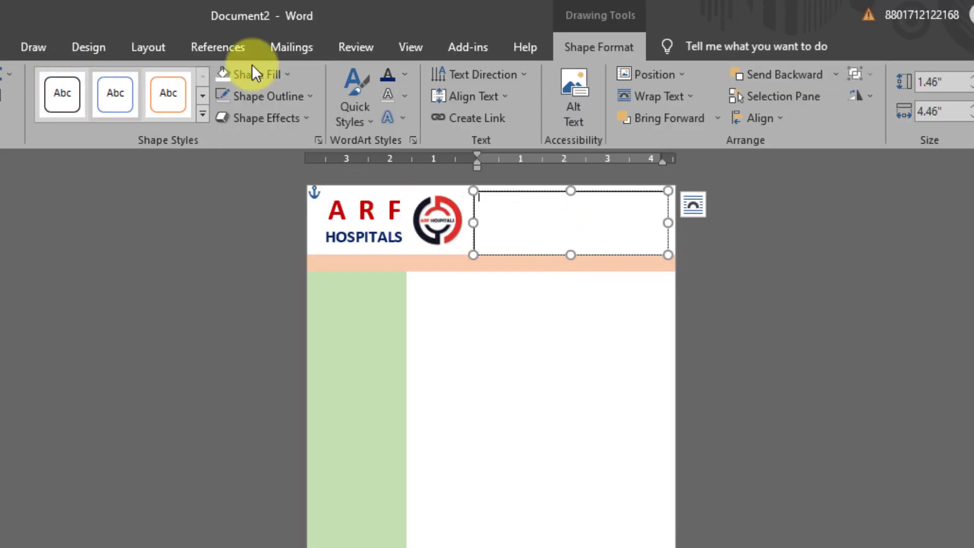
pyautogui.click(290, 74)
pyautogui.click(298, 248)
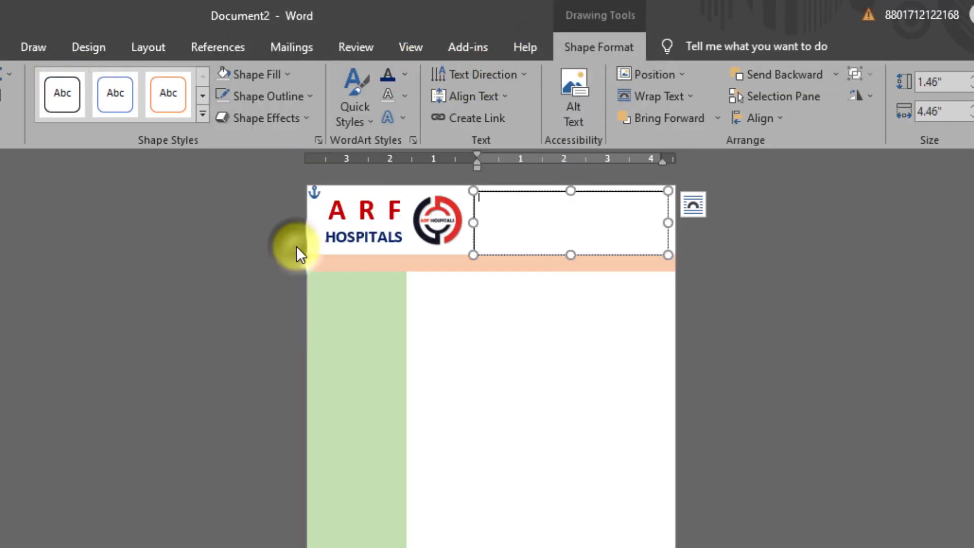
pyautogui.click(311, 97)
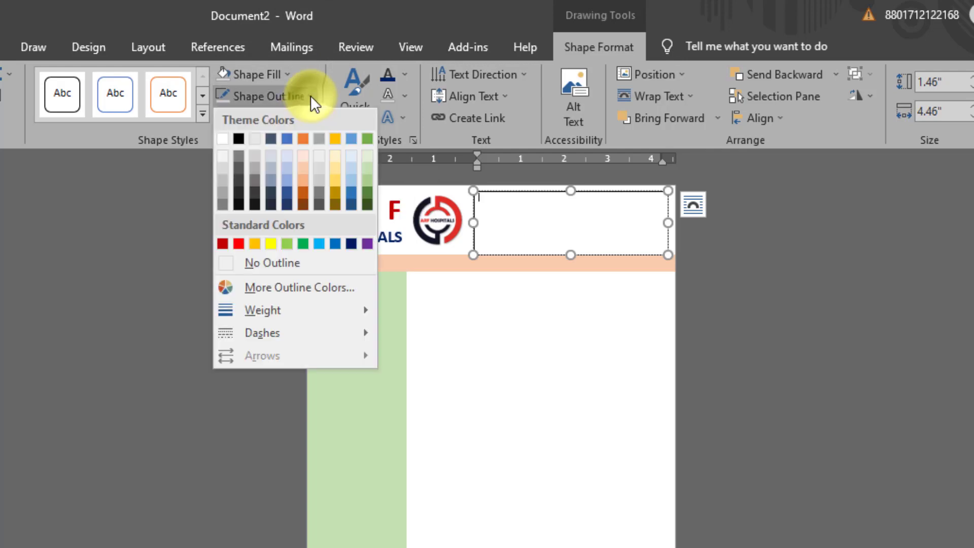
pyautogui.click(272, 263)
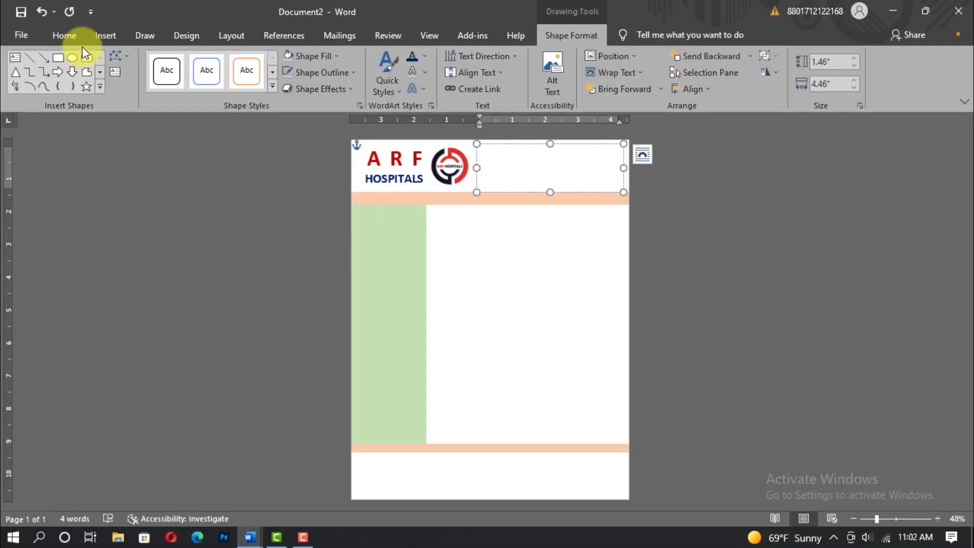
pyautogui.click(63, 35)
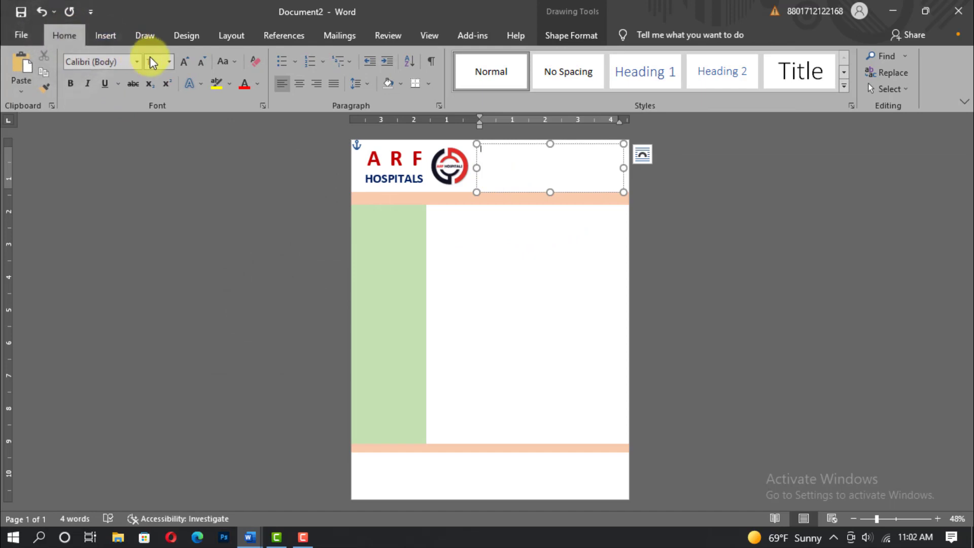
# Step: Type the doctor's name at 18 pt, right-aligned at the top of the text box
pyautogui.click(167, 61)
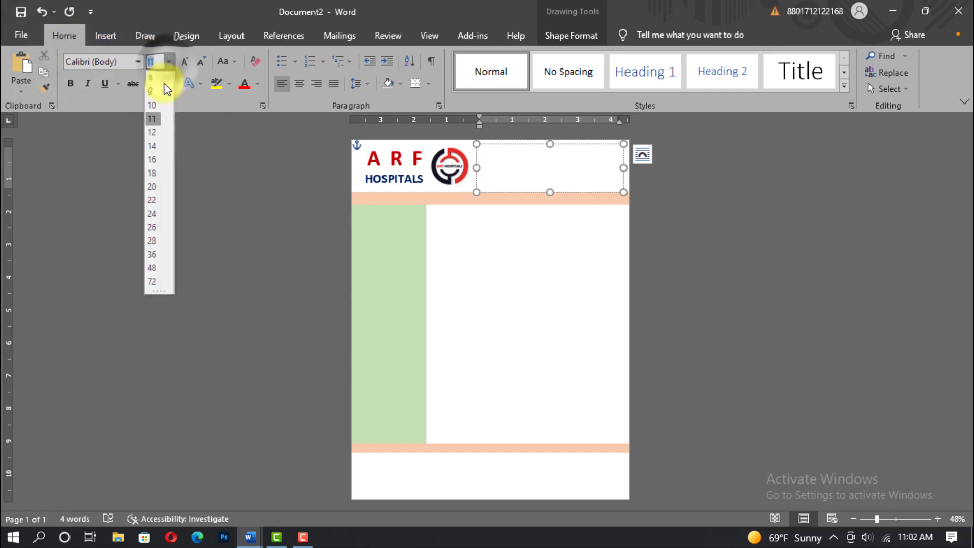
pyautogui.click(153, 173)
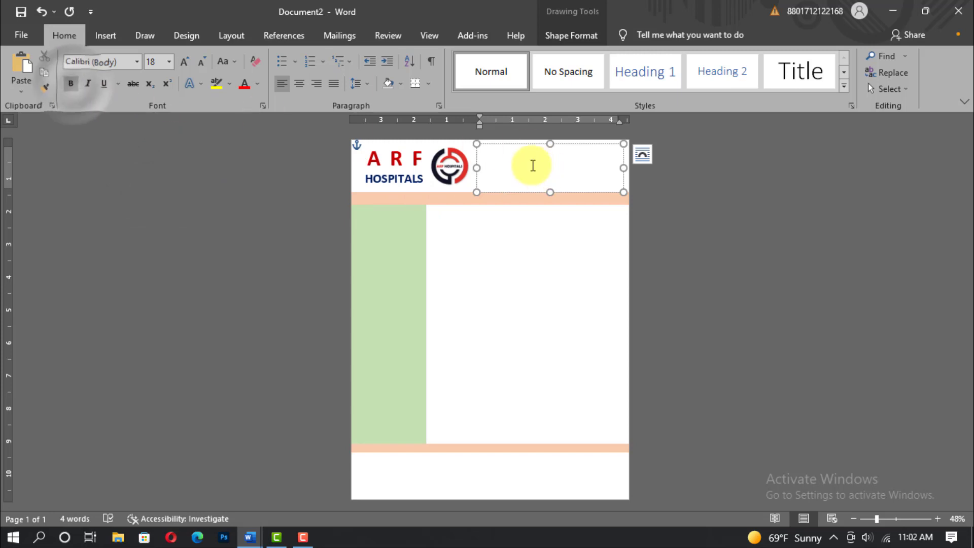
pyautogui.click(319, 83)
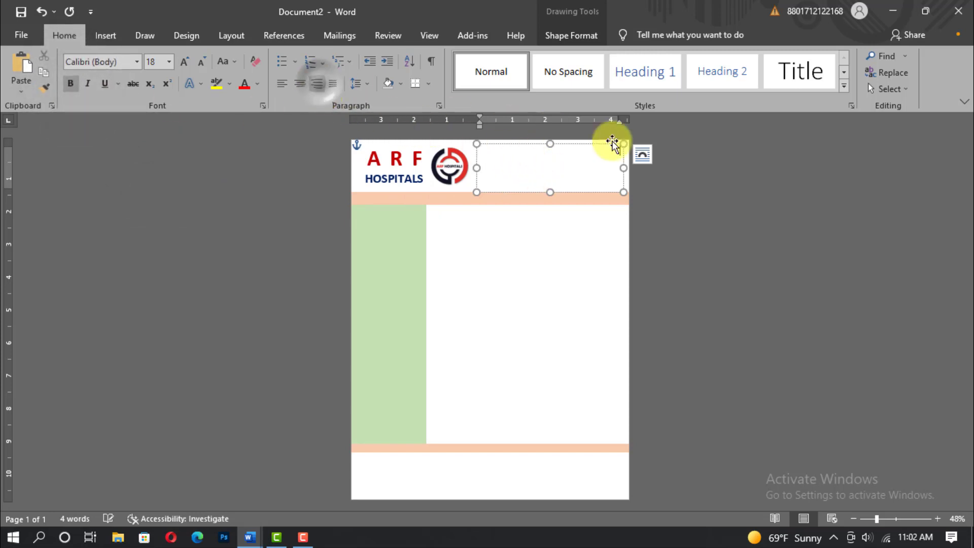
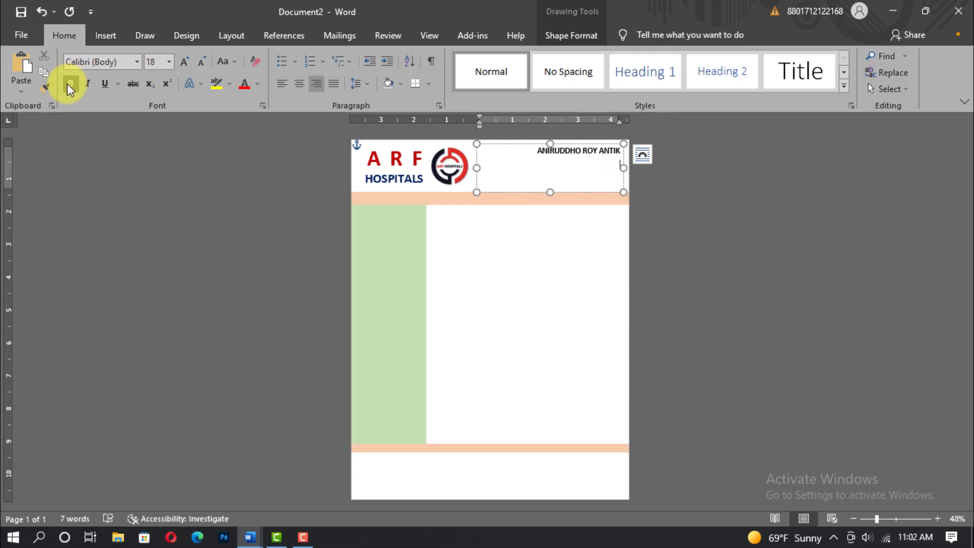
# Step: Add 'MD' below the name in 13 pt text
pyautogui.click(169, 62)
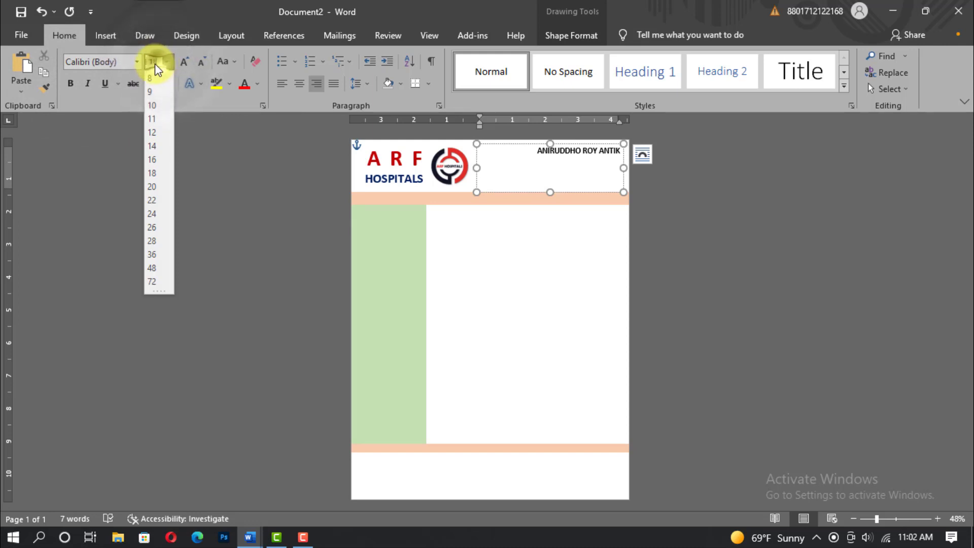
pyautogui.write('13')
pyautogui.press('Return')
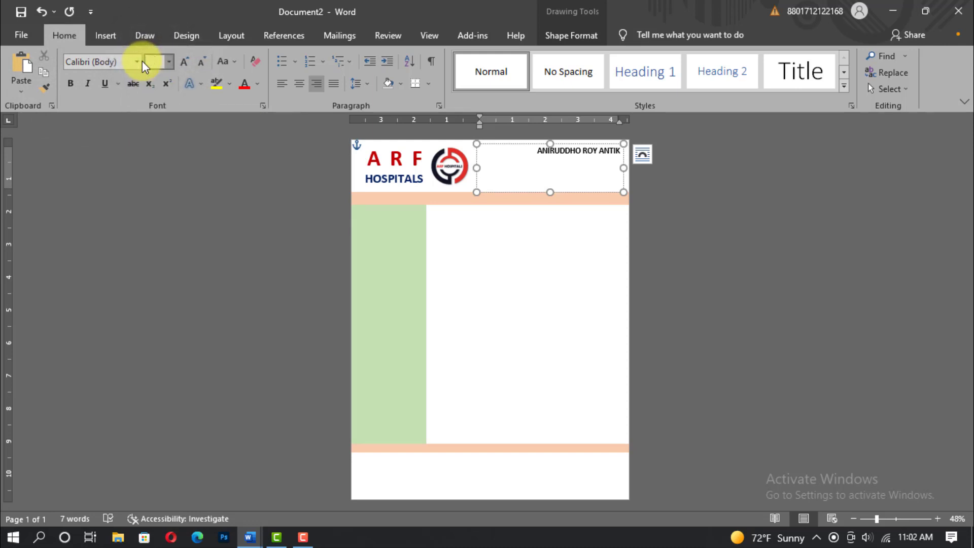
pyautogui.write('MD,')
pyautogui.moveTo(881, 521); pyautogui.dragTo(901, 518)
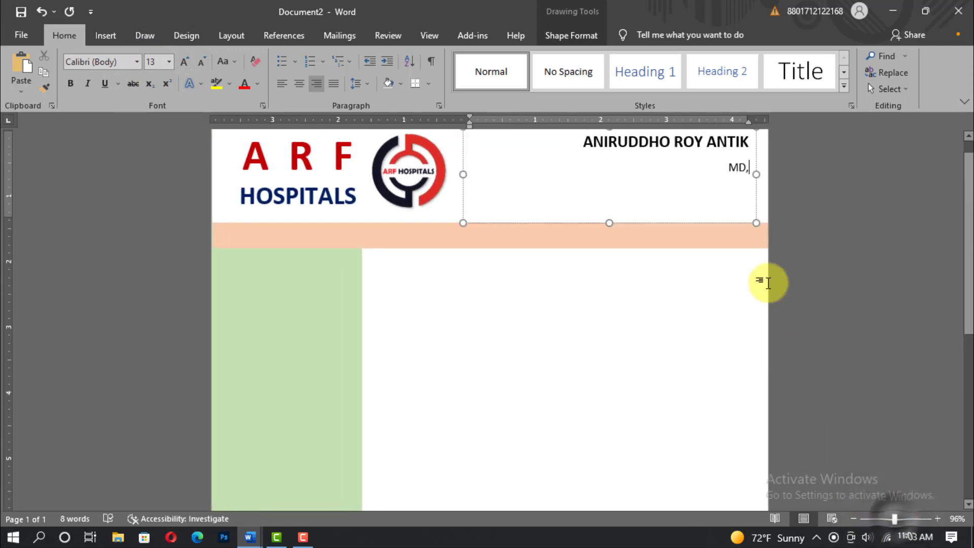
# Step: Add 'Fellow GI-Hepatology, SGH, Singapore', 'Director- Hepatology and Regenerative Medicine' and a 'Reg' line, fixing 'Medicine'
pyautogui.click(749, 168)
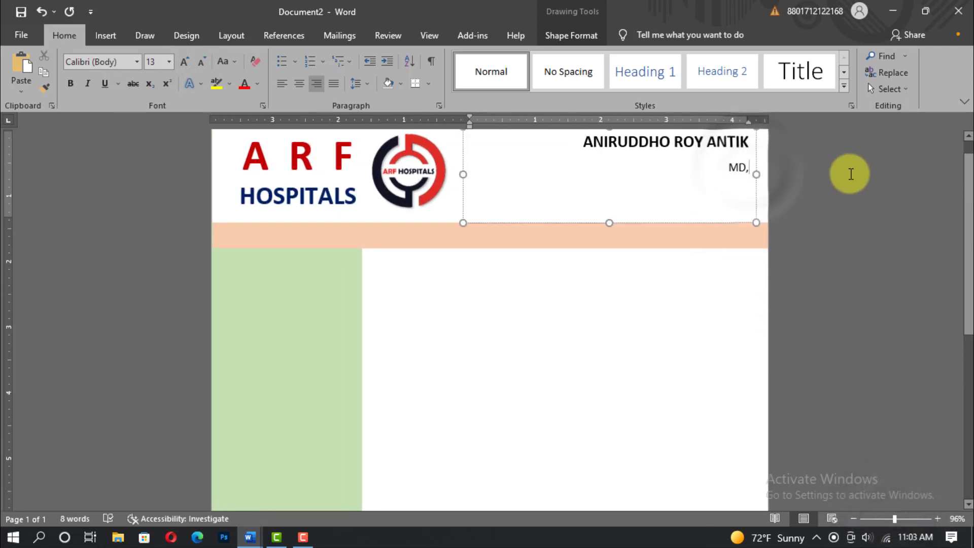
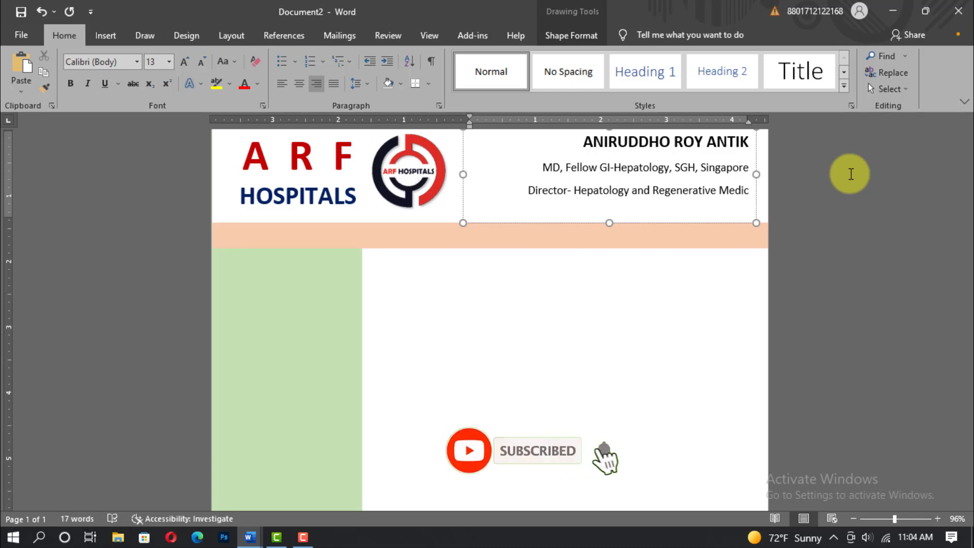
pyautogui.press('Return')
pyautogui.press('BackSpace')
pyautogui.press('Return')
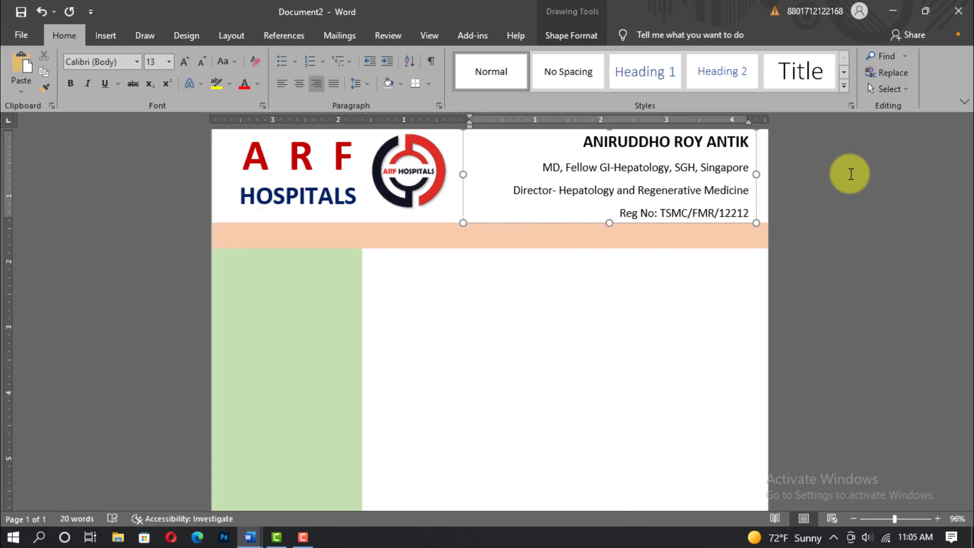
# Step: Remove the space after paragraphs in the credentials block and shrink the text box to fit
pyautogui.moveTo(579, 136); pyautogui.dragTo(754, 216)
pyautogui.click(367, 85)
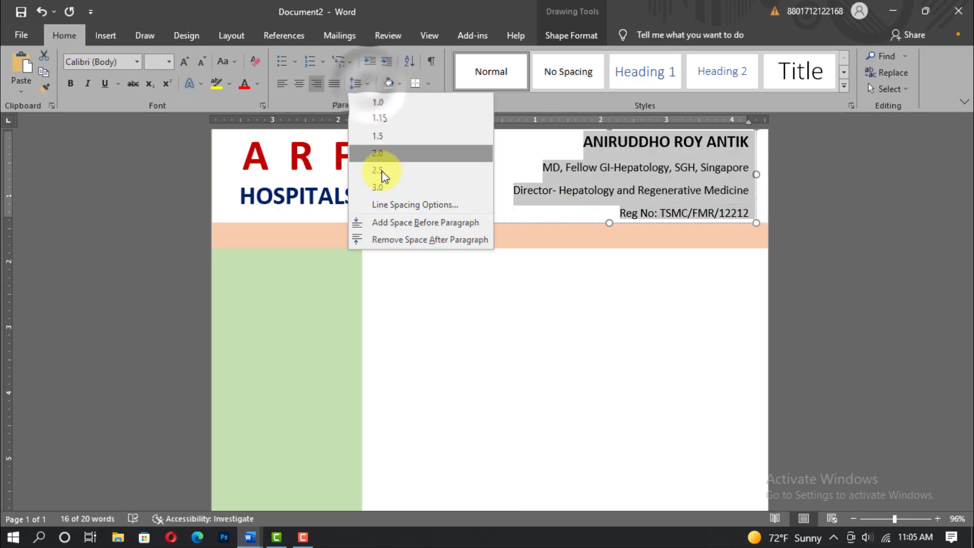
pyautogui.click(403, 241)
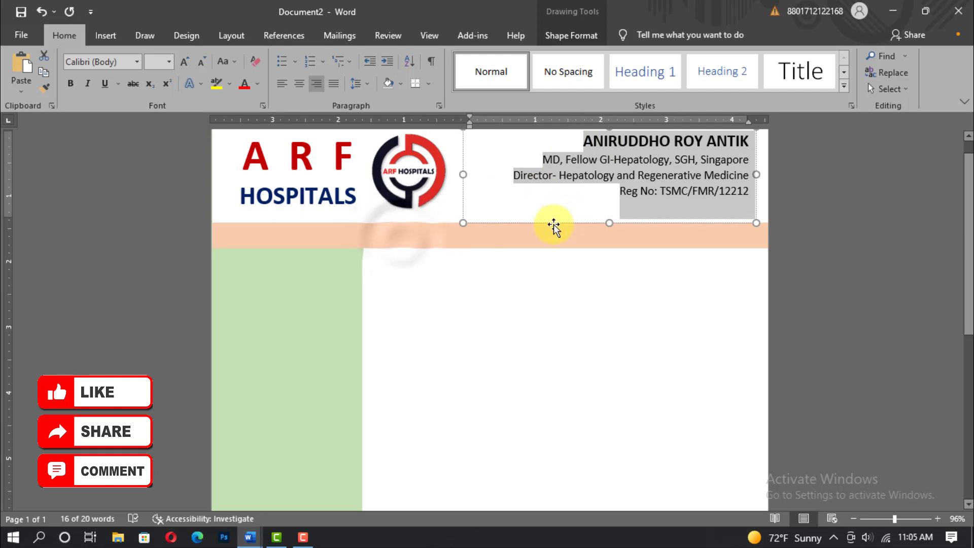
pyautogui.moveTo(607, 222)
pyautogui.mouseDown()
pyautogui.moveTo(604, 207)
pyautogui.moveTo(594, 213)
pyautogui.mouseUp()
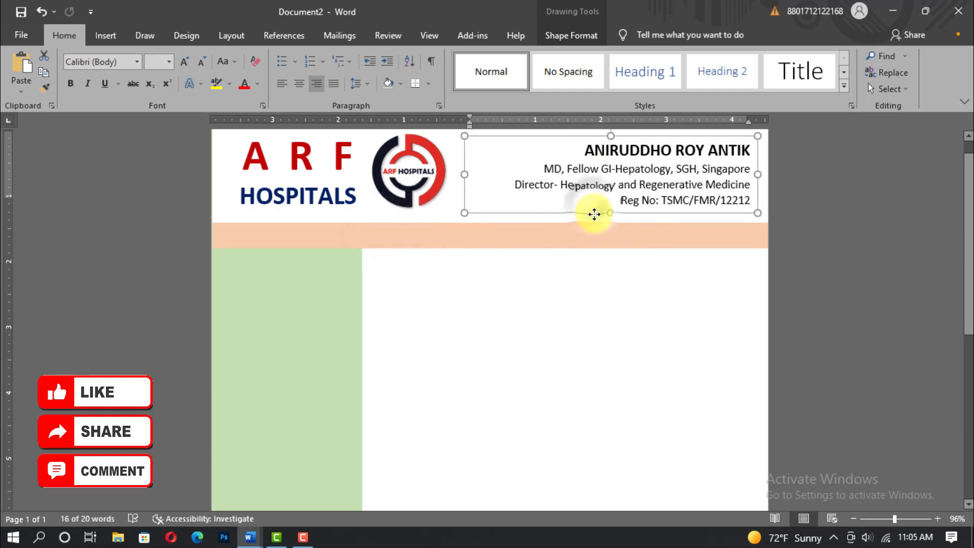
# Step: Select the three credential lines below the name to change their font colour
pyautogui.click(862, 259)
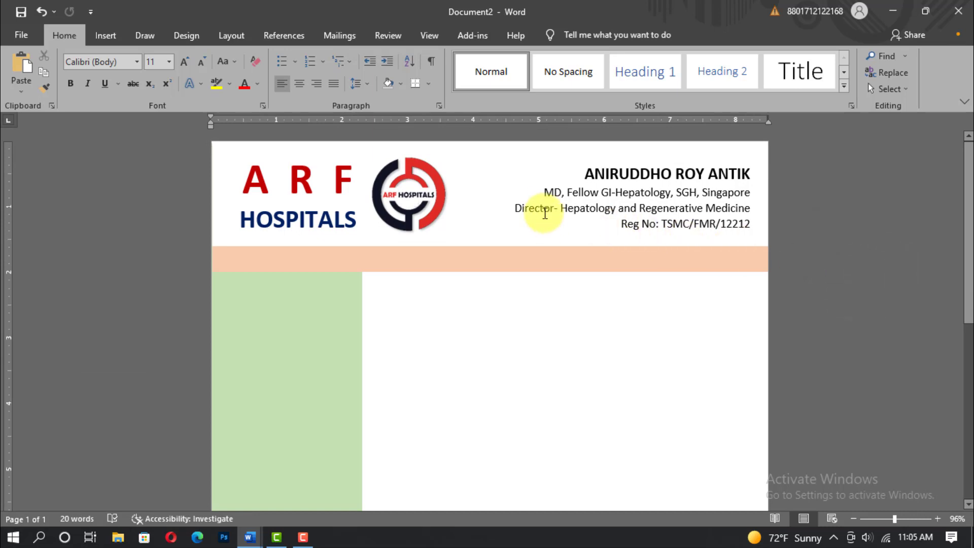
pyautogui.moveTo(544, 193); pyautogui.dragTo(751, 230)
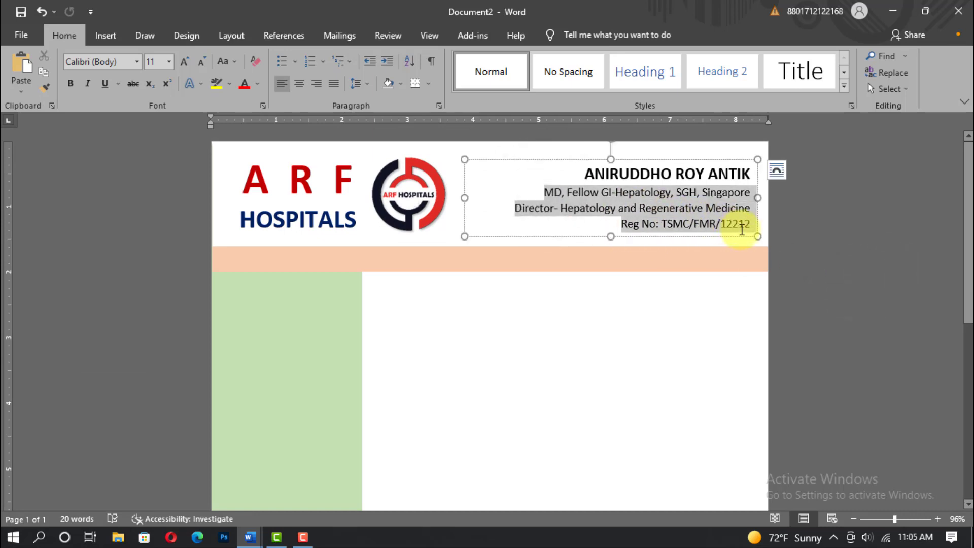
pyautogui.click(257, 83)
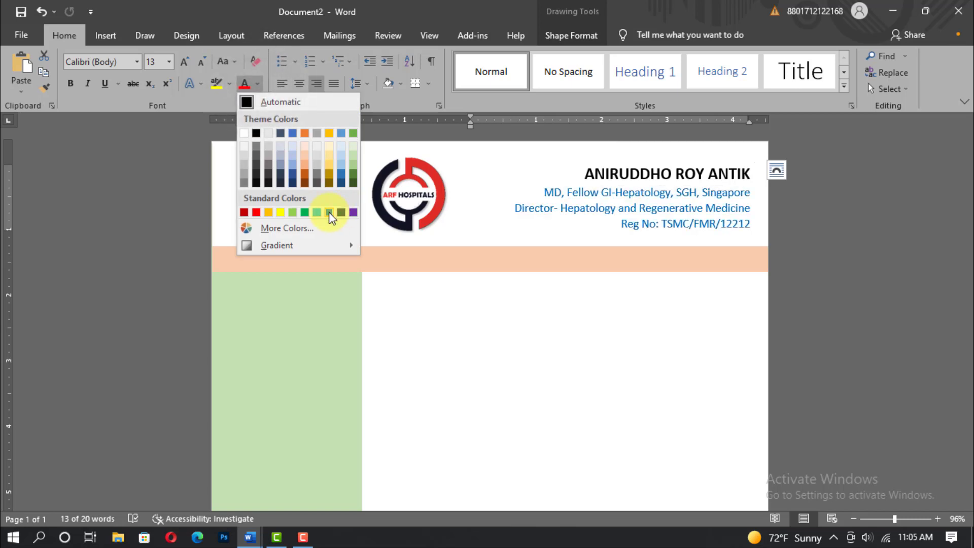